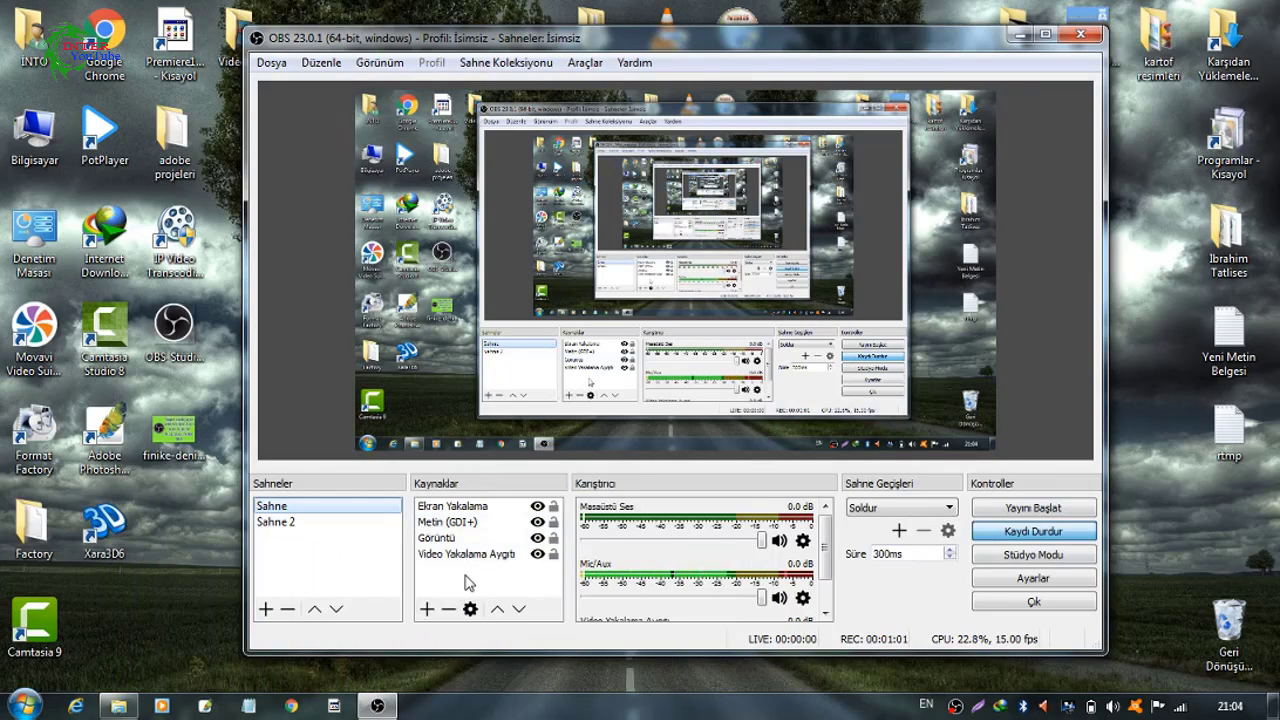
Review the source types that can be added to the scene and minimize the OBS window.
left_click(427, 610)
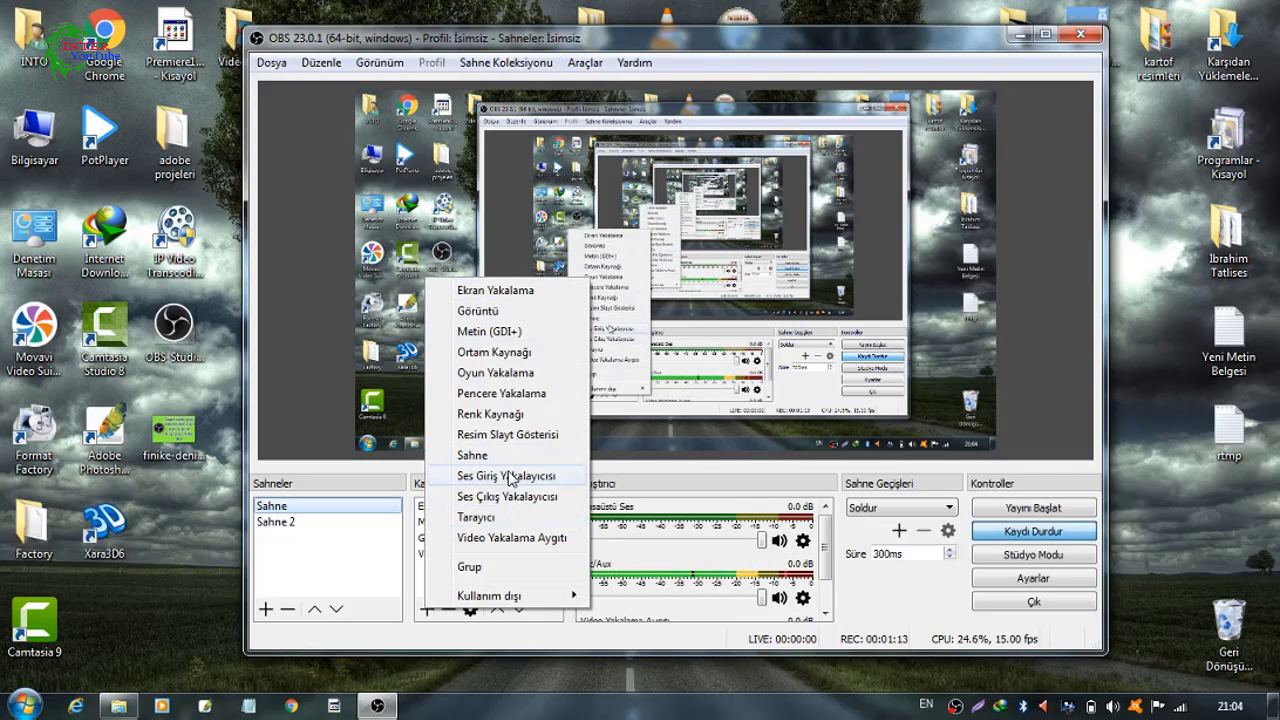
left_click(366, 574)
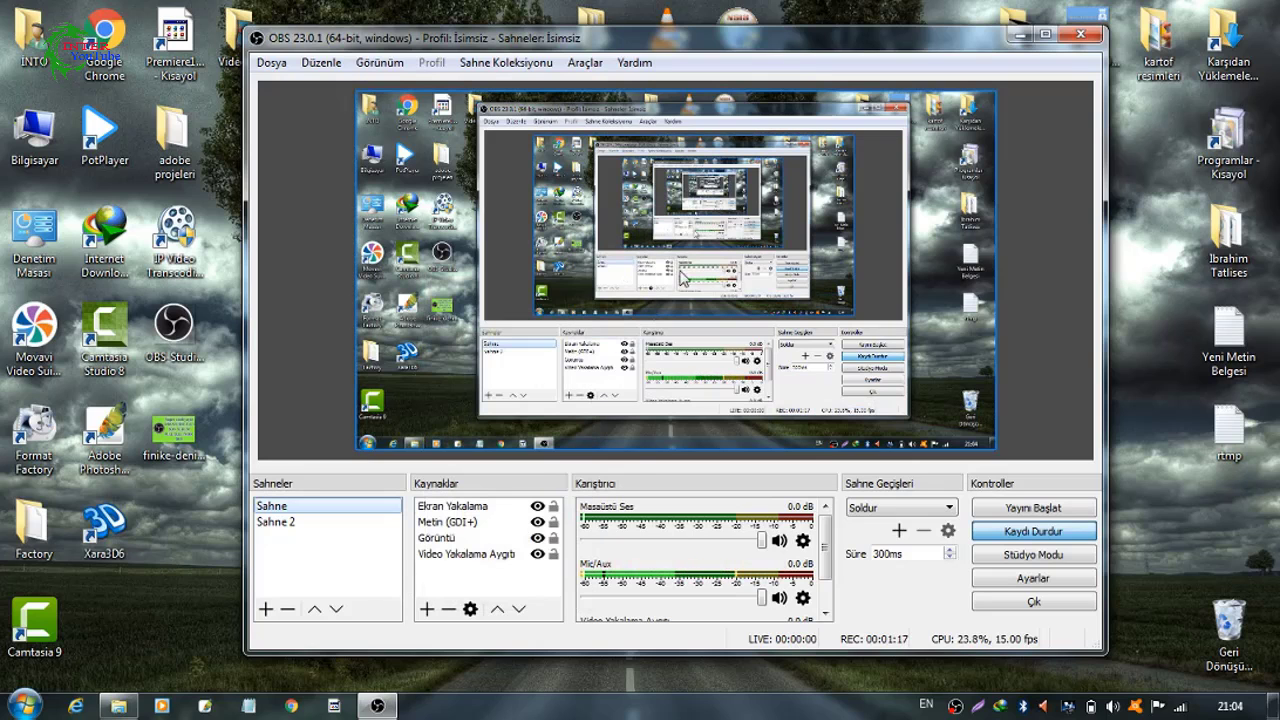
left_click(1020, 35)
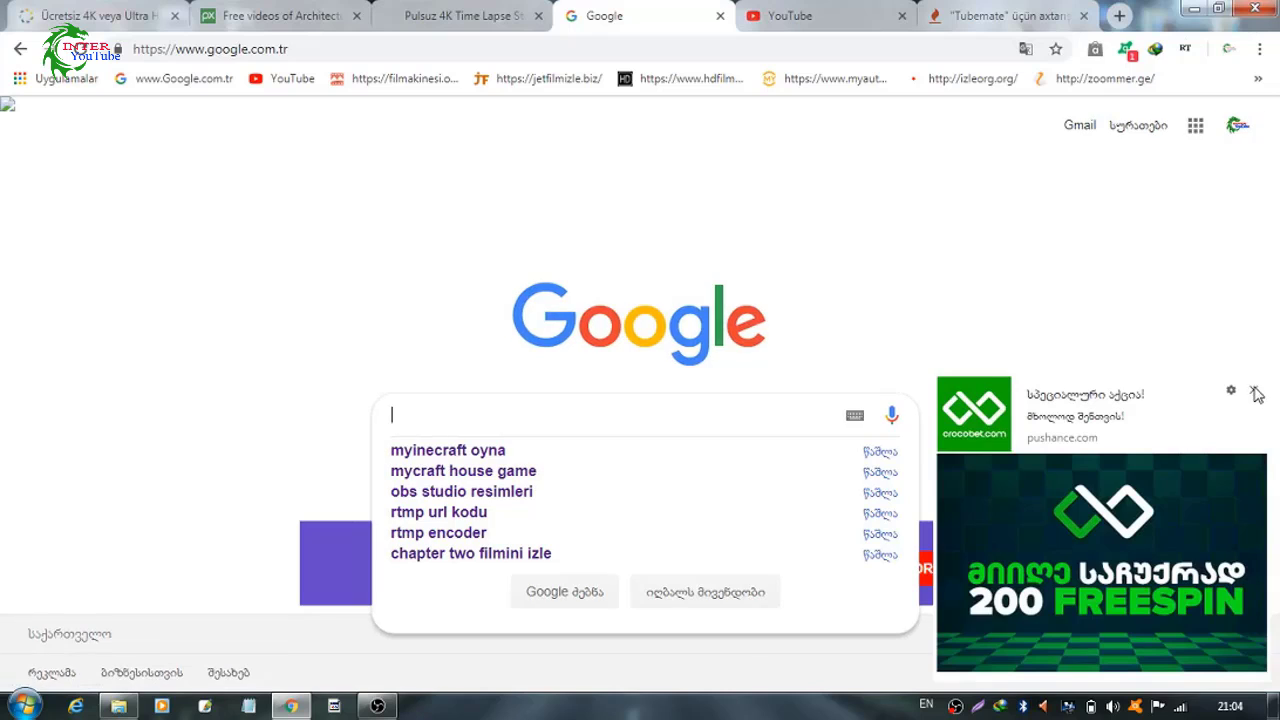
Dismiss the ad in Chrome, search Google for "vlc indir" and open the Gezginler VLC download page to its download links.
left_click(1253, 390)
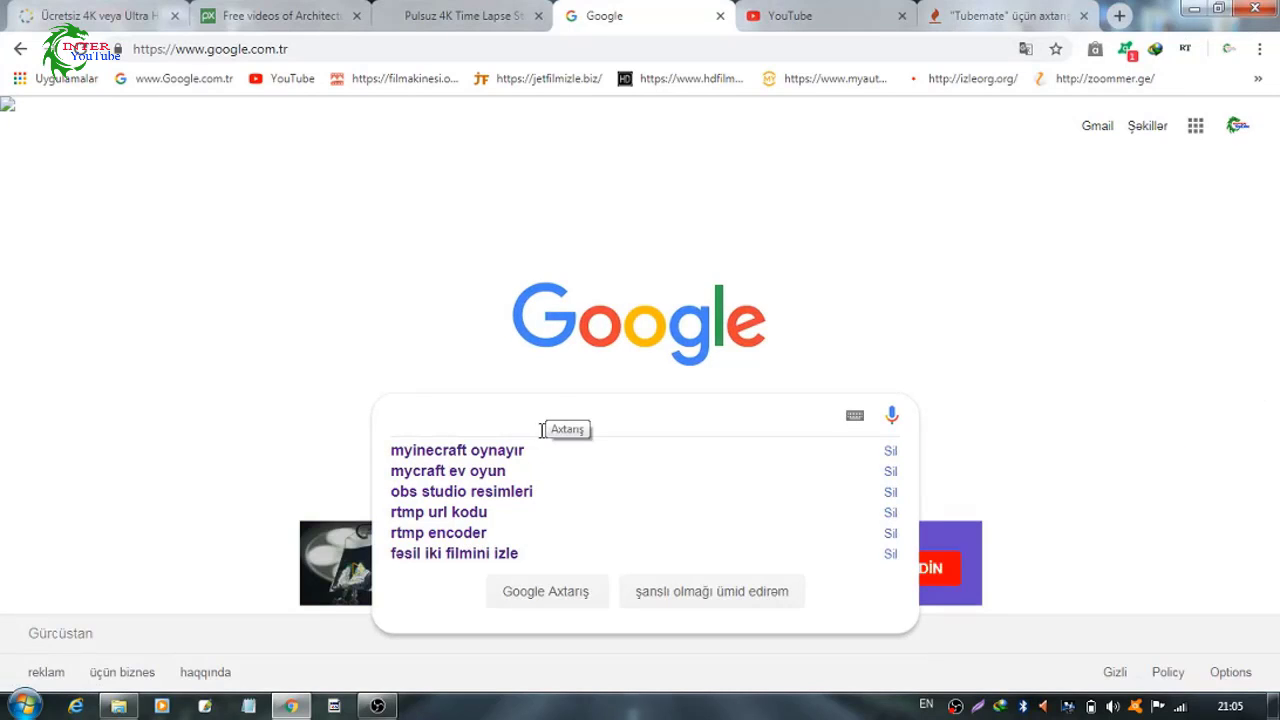
type("vl")
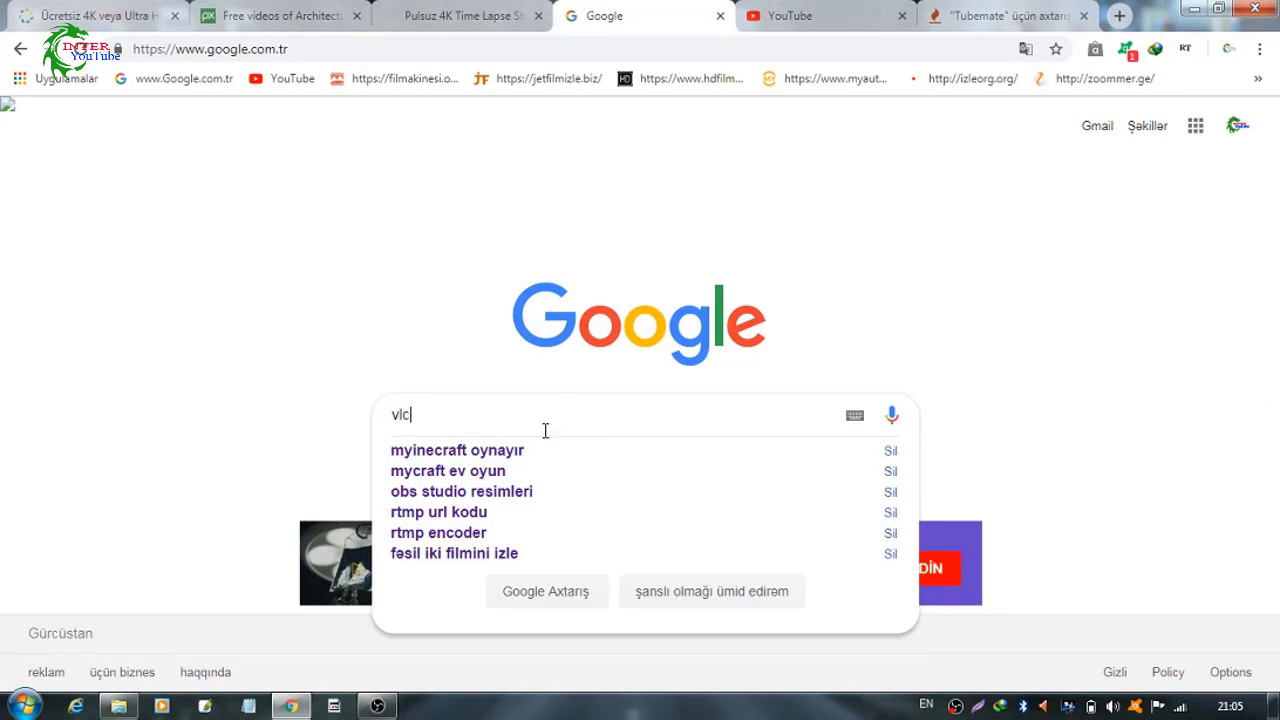
type("c ")
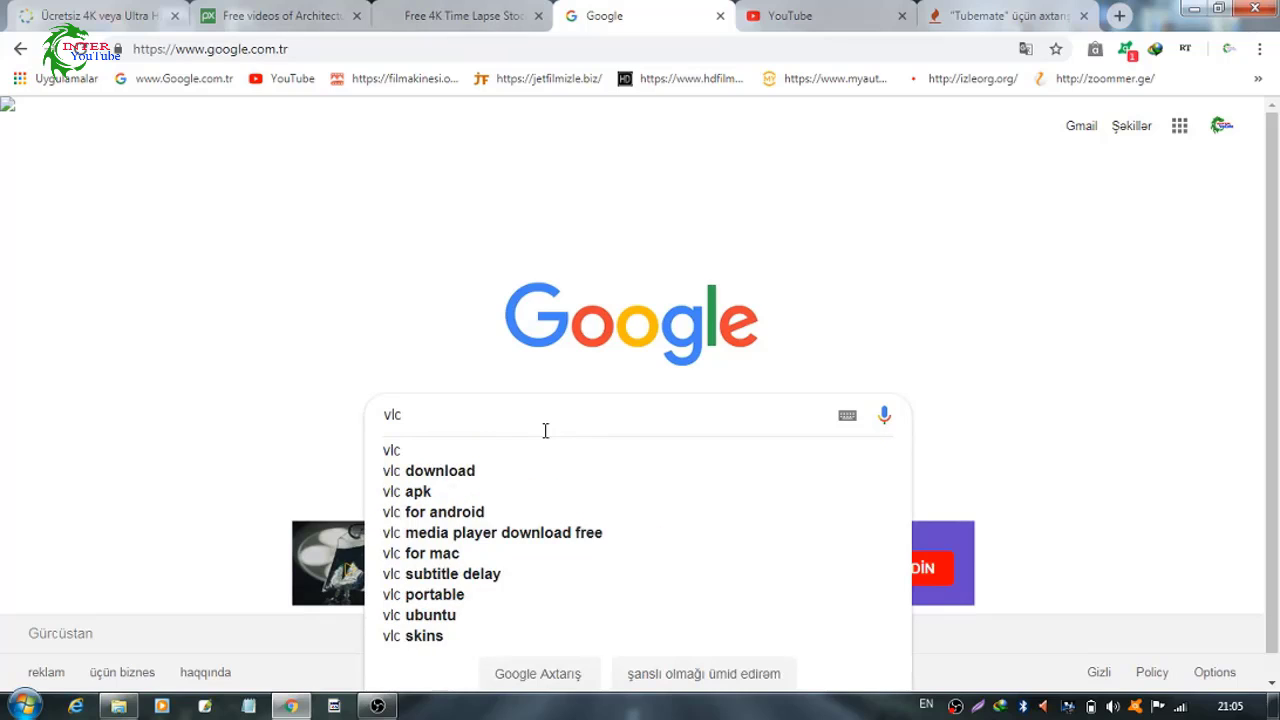
type("indir")
key("Return")
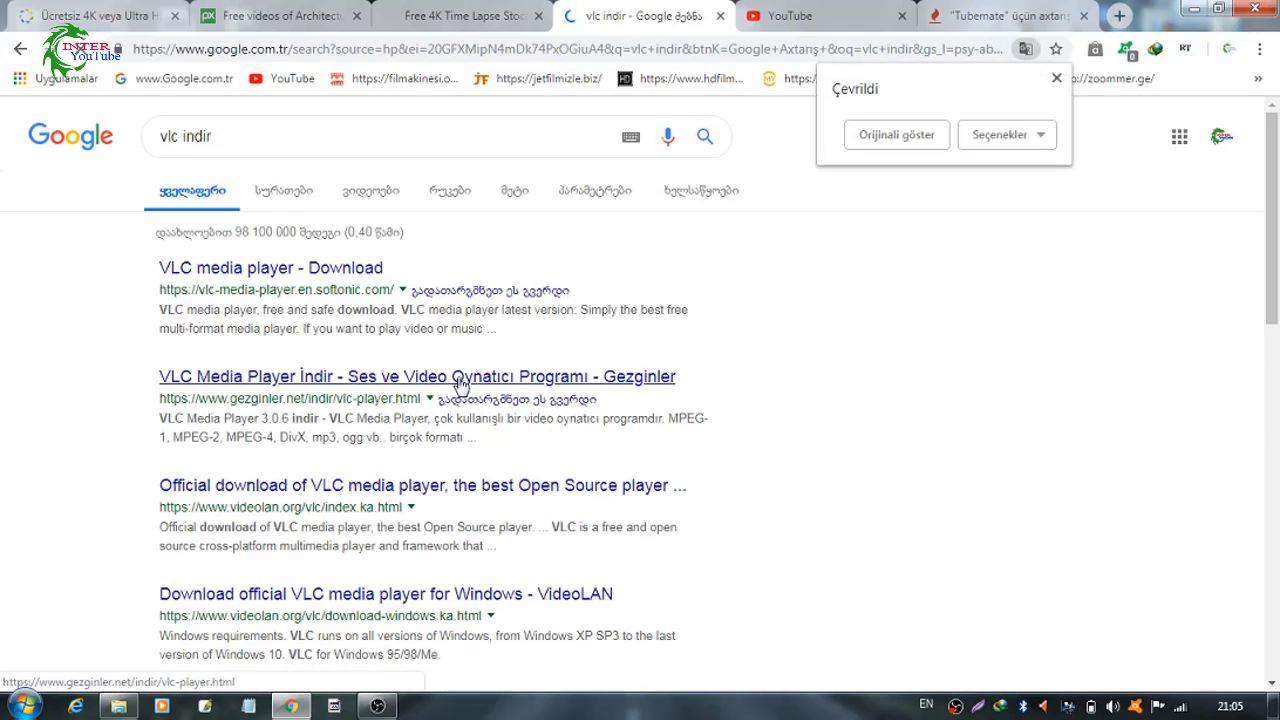
left_click(414, 386)
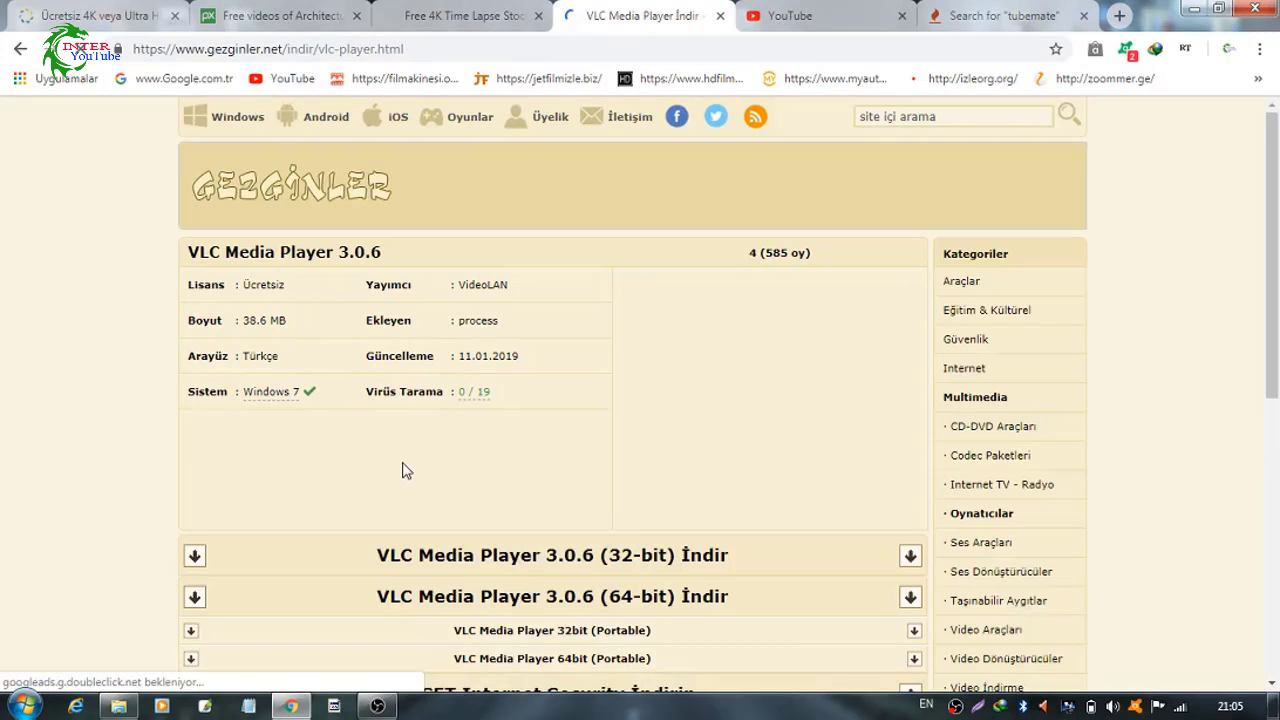
scroll(405, 470, "down", 1)
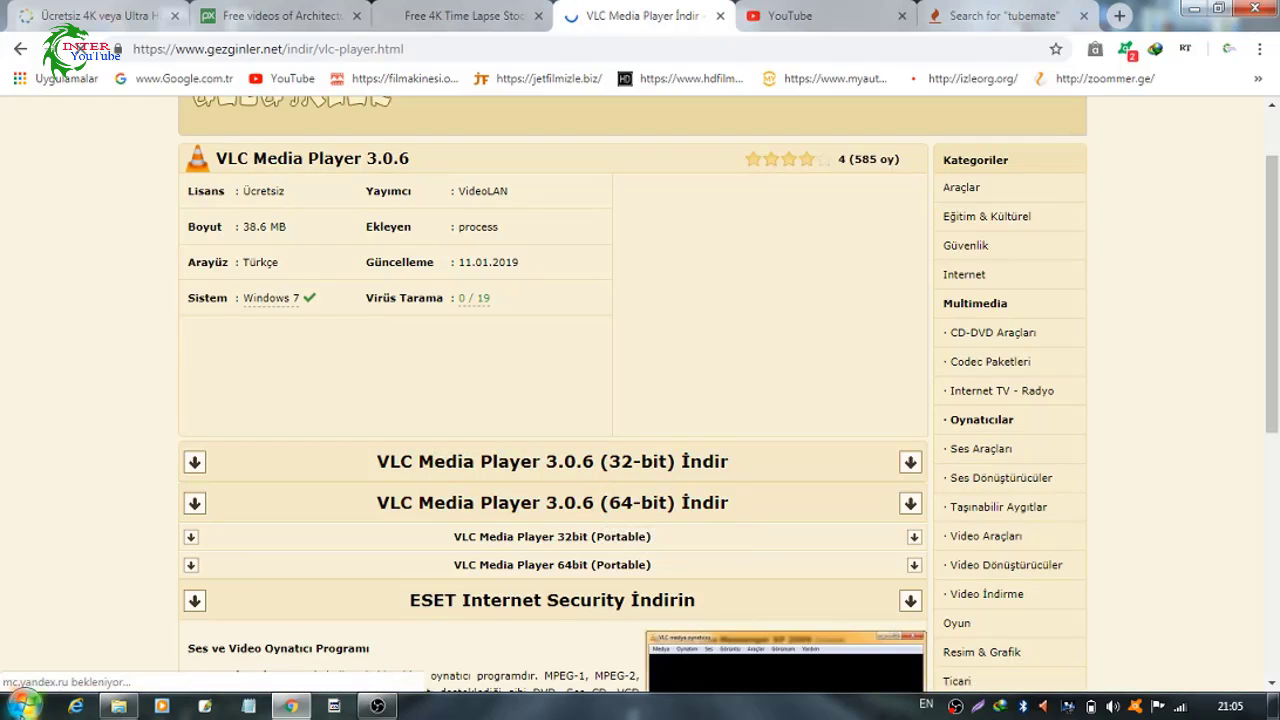
Check in the computer's system properties whether Windows is 32-bit or 64-bit, and close the window.
left_click(22, 706)
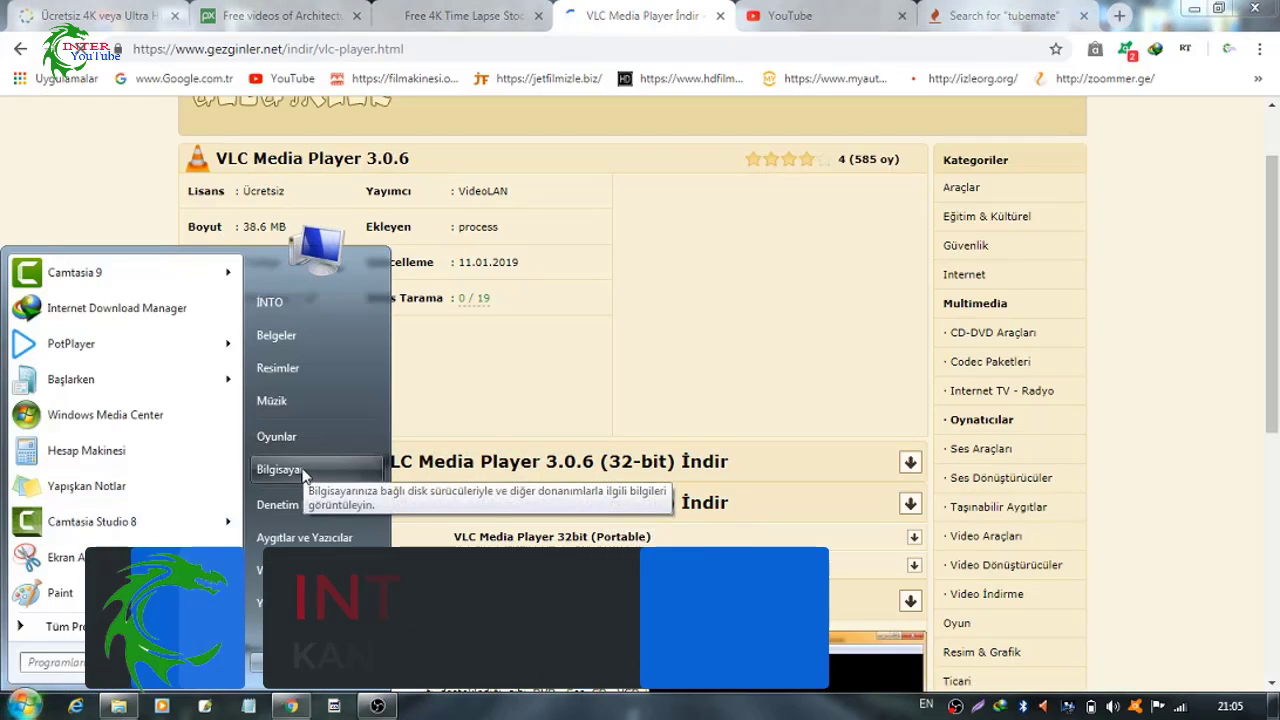
right_click(304, 468)
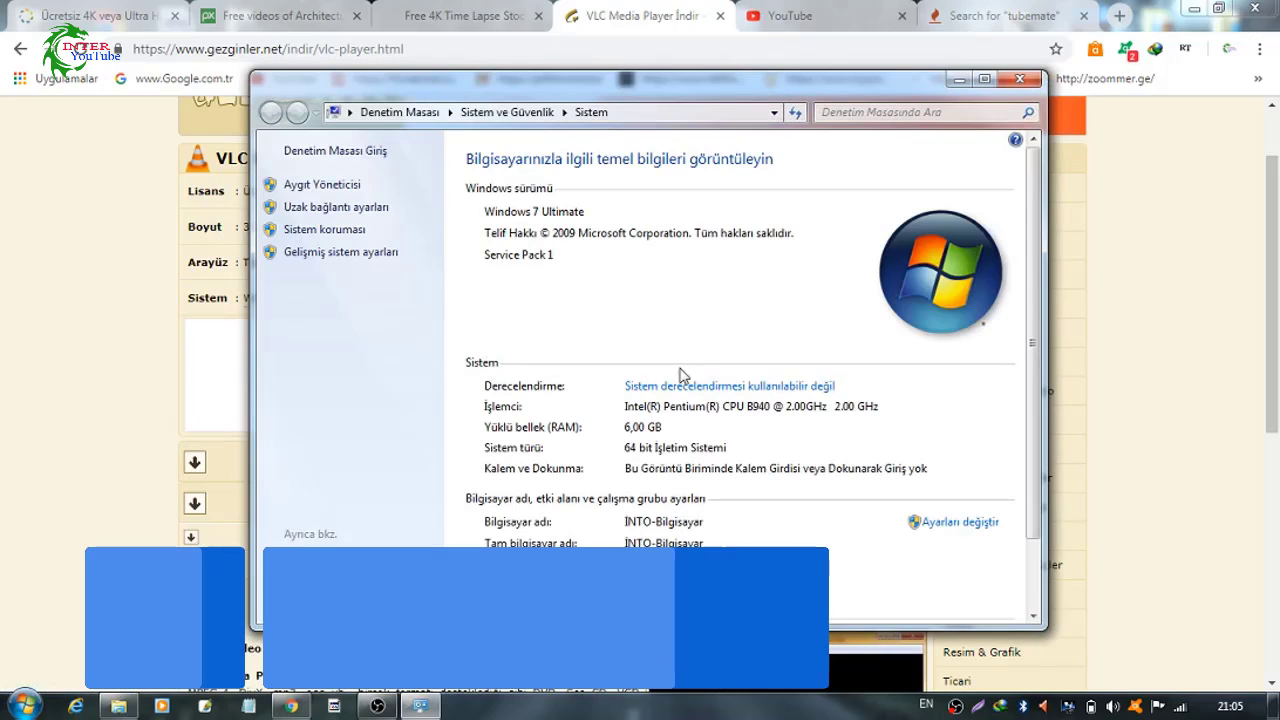
scroll(686, 383, "down", 1)
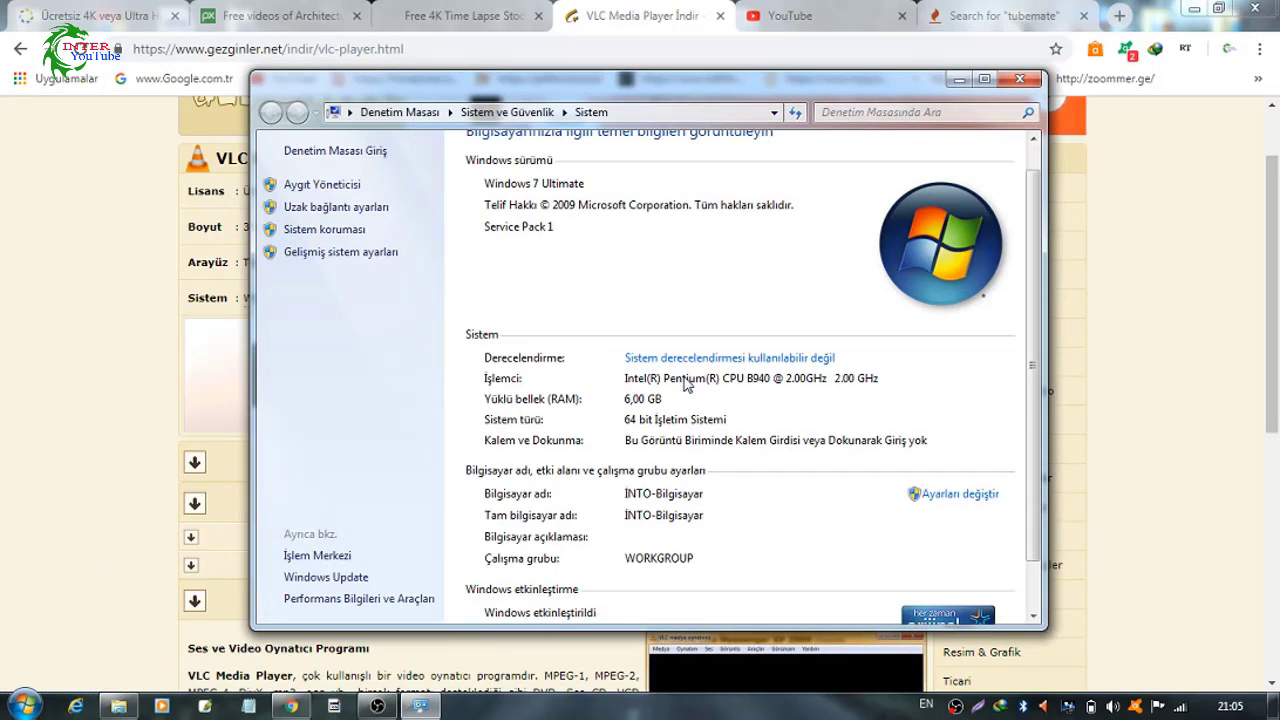
scroll(686, 383, "down", 2)
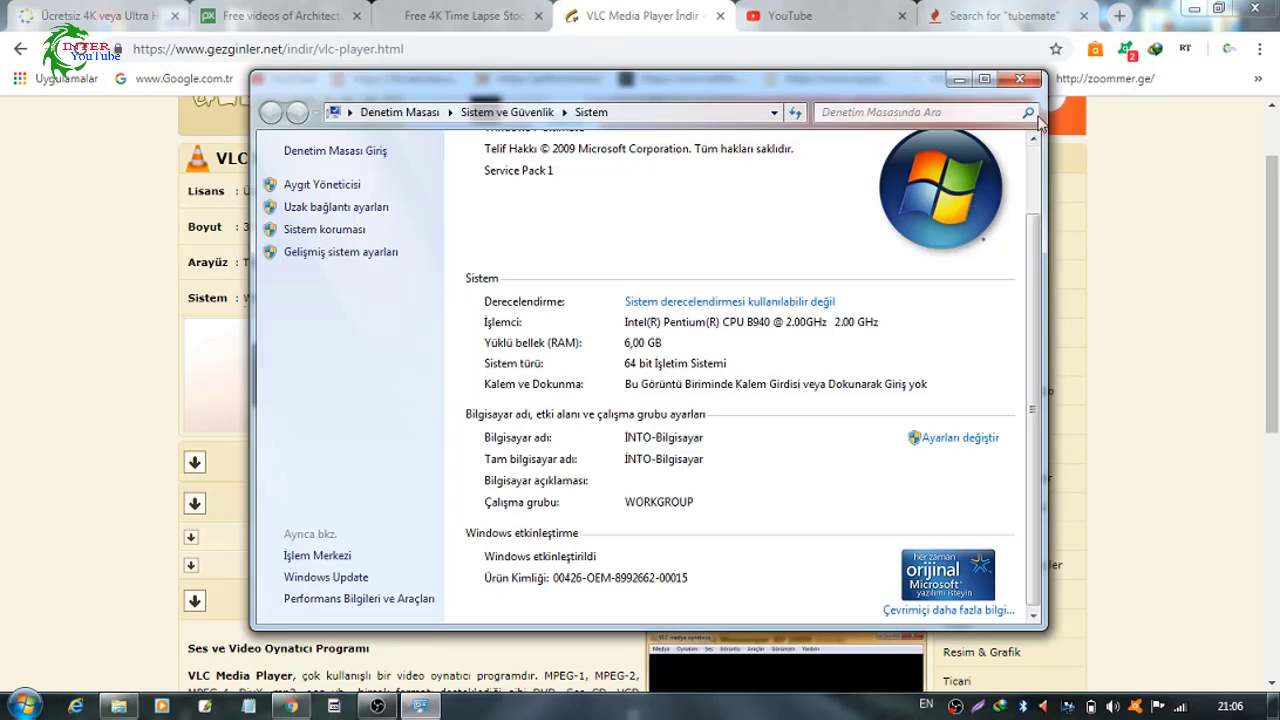
left_click(1016, 80)
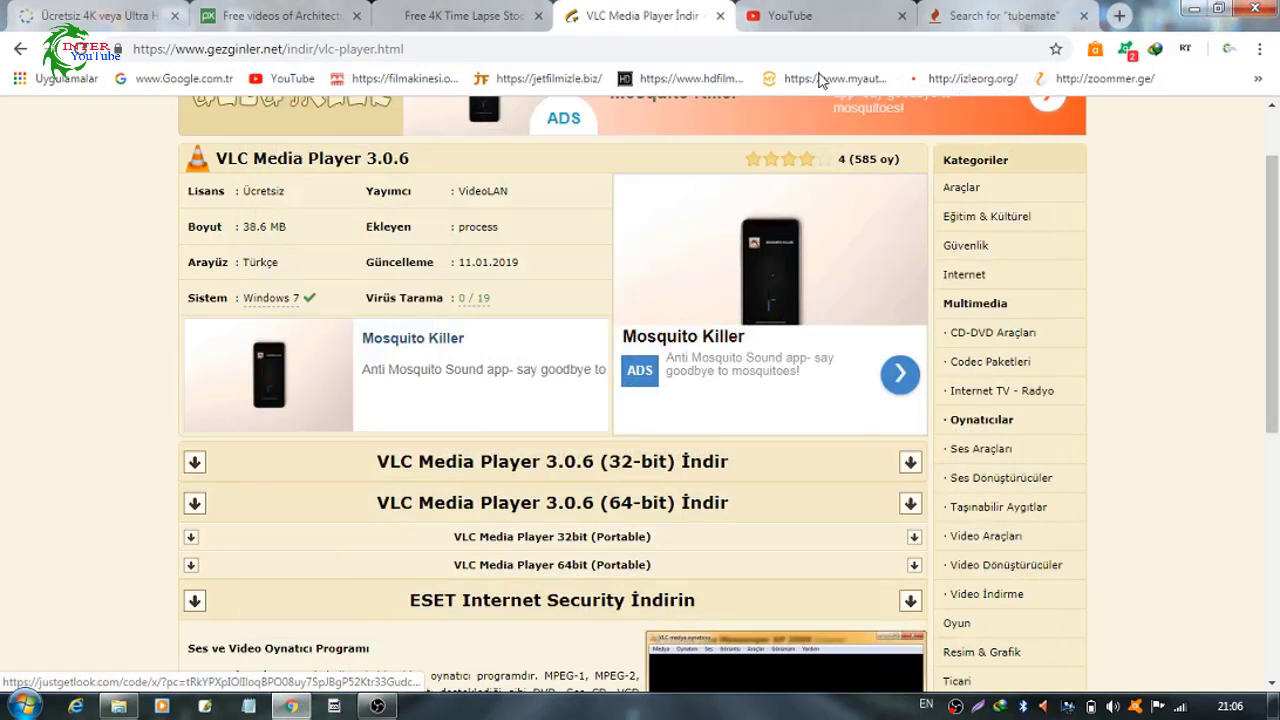
Minimize the browser and launch the vlc-3.0.6-win64 installer from the desktop up to its welcome page.
left_click(1193, 16)
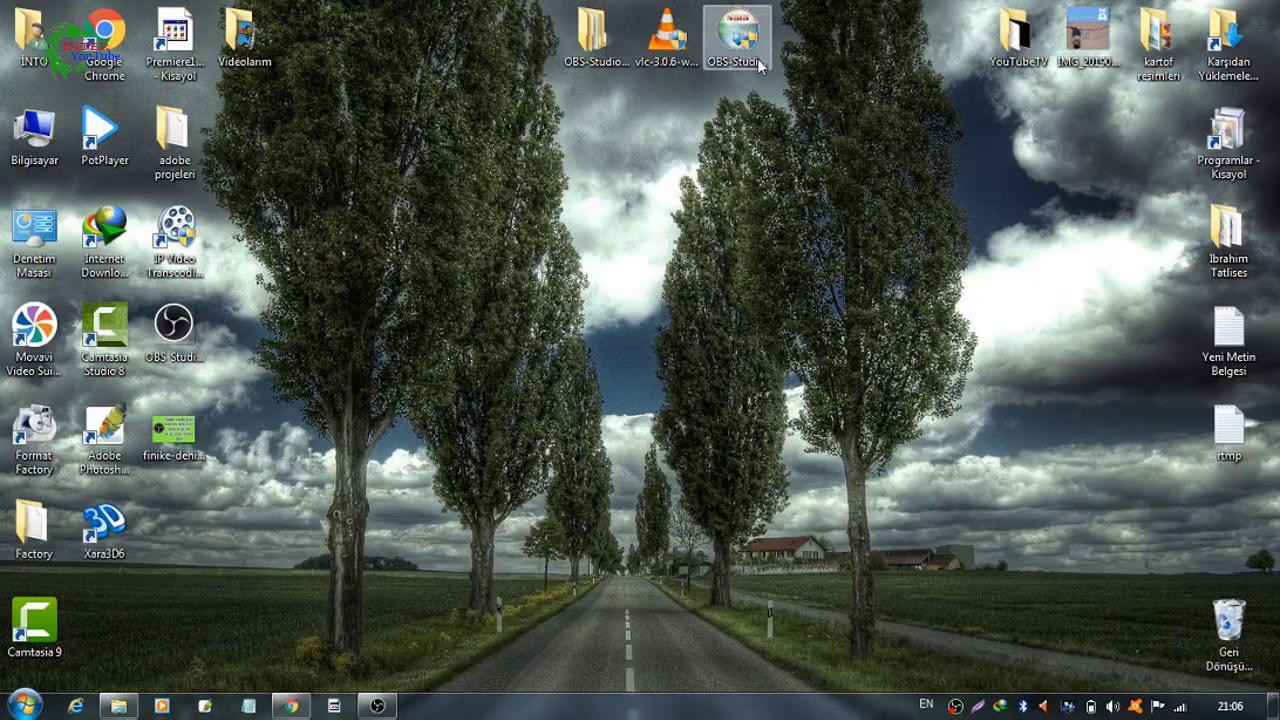
left_click(666, 38)
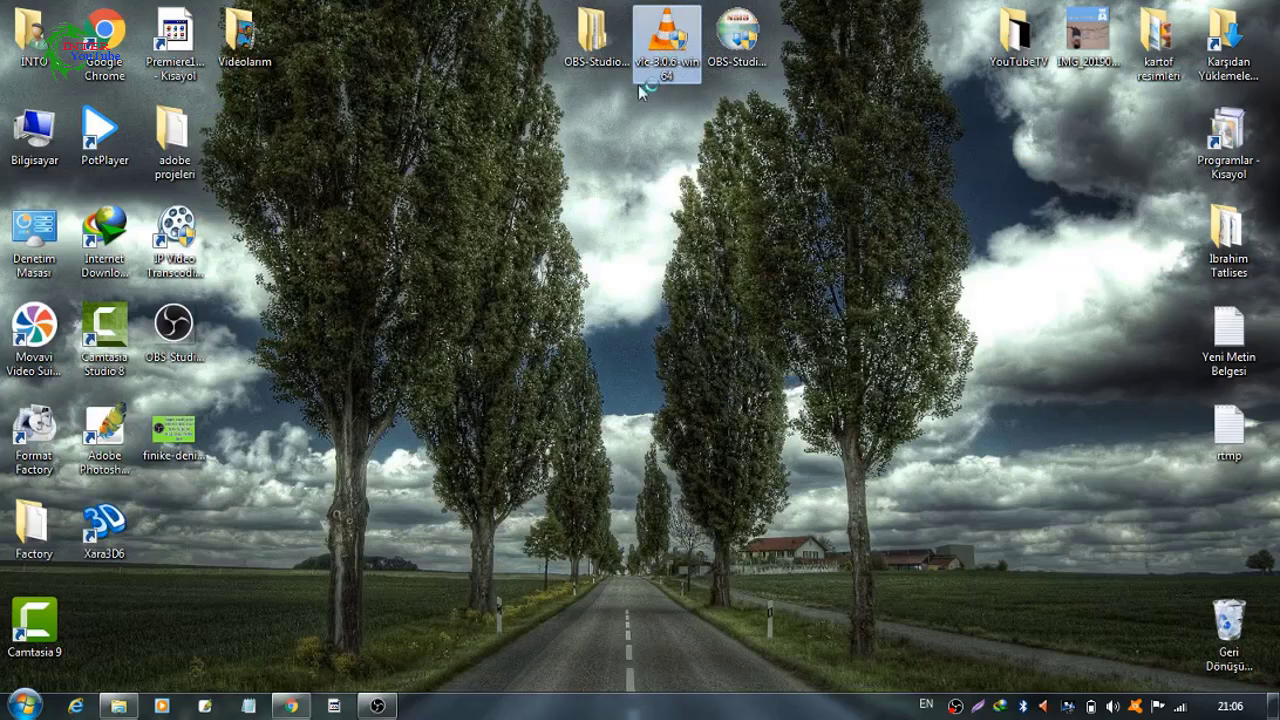
left_click(615, 265)
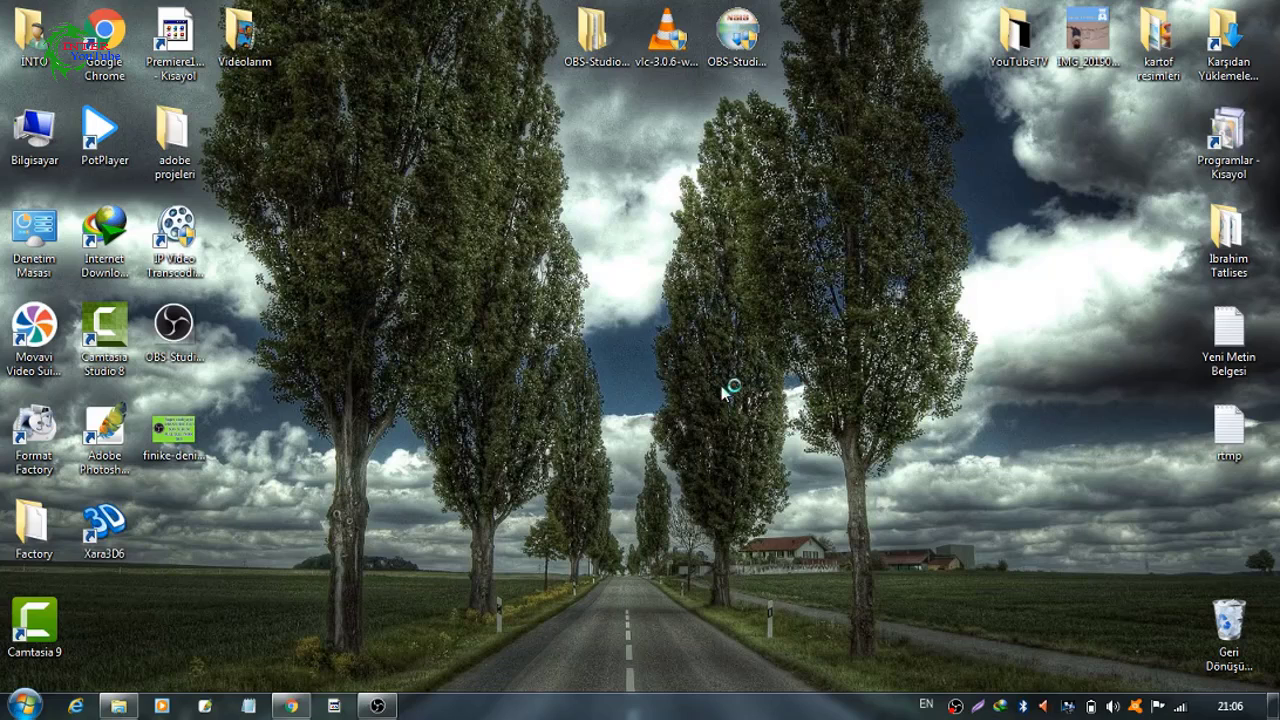
left_click(672, 399)
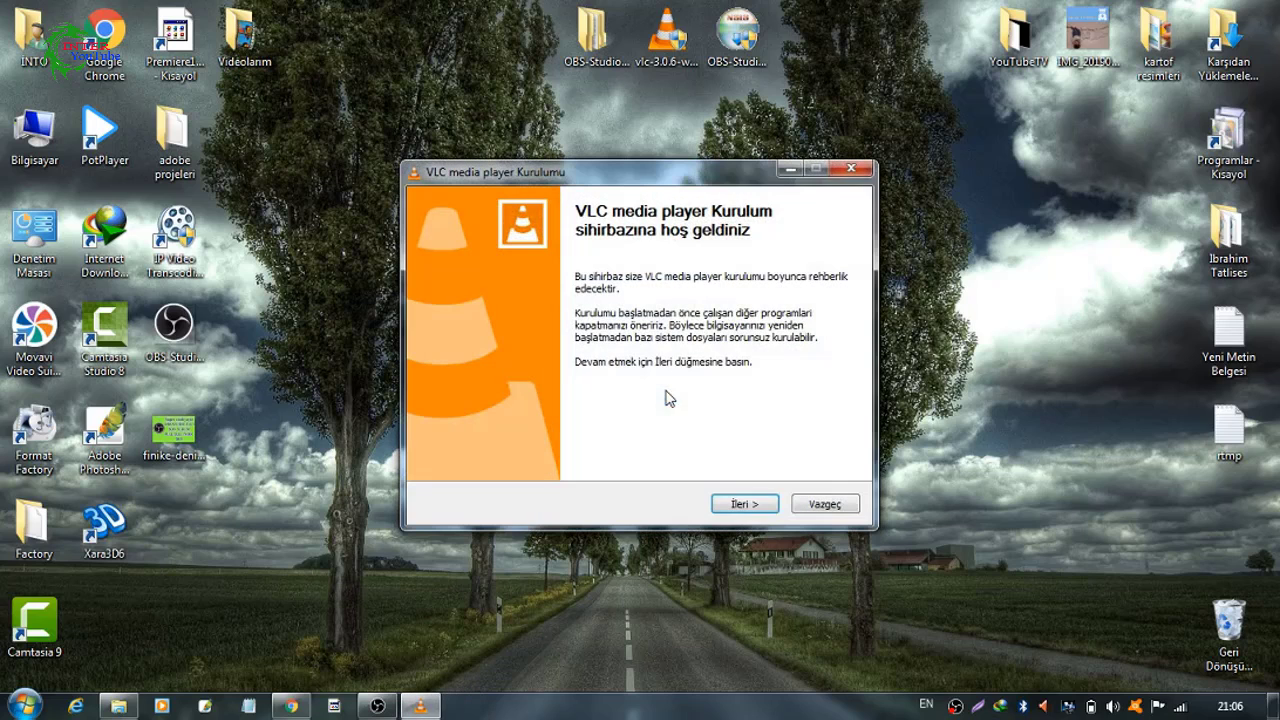
Install VLC media player with the preselected components and show the installation details.
left_click(752, 506)
left_click(752, 506)
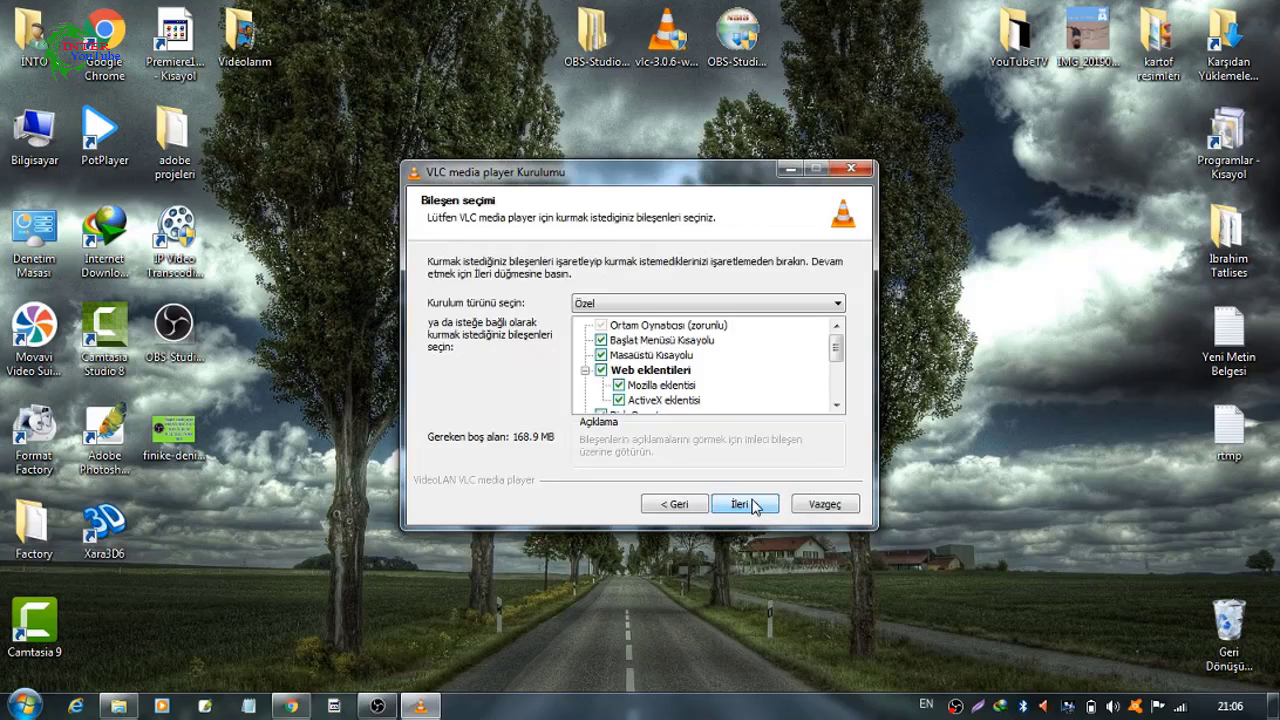
left_click(752, 506)
left_click(752, 505)
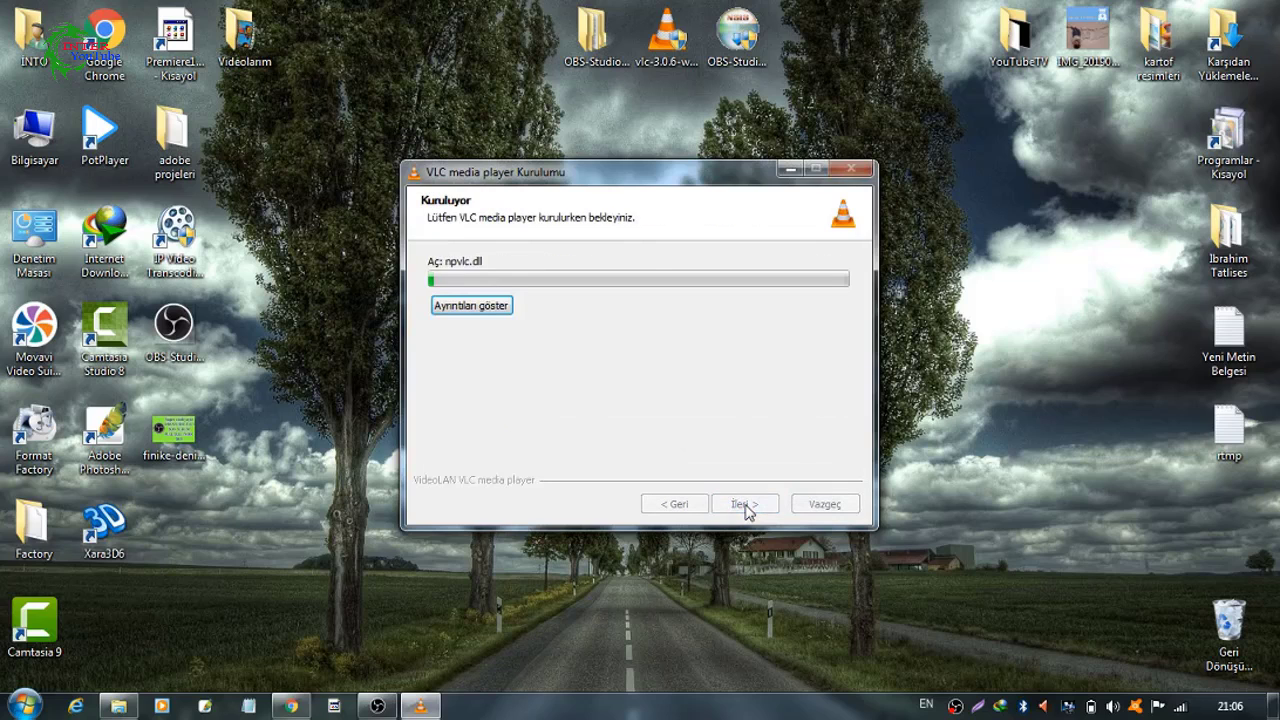
left_click(472, 306)
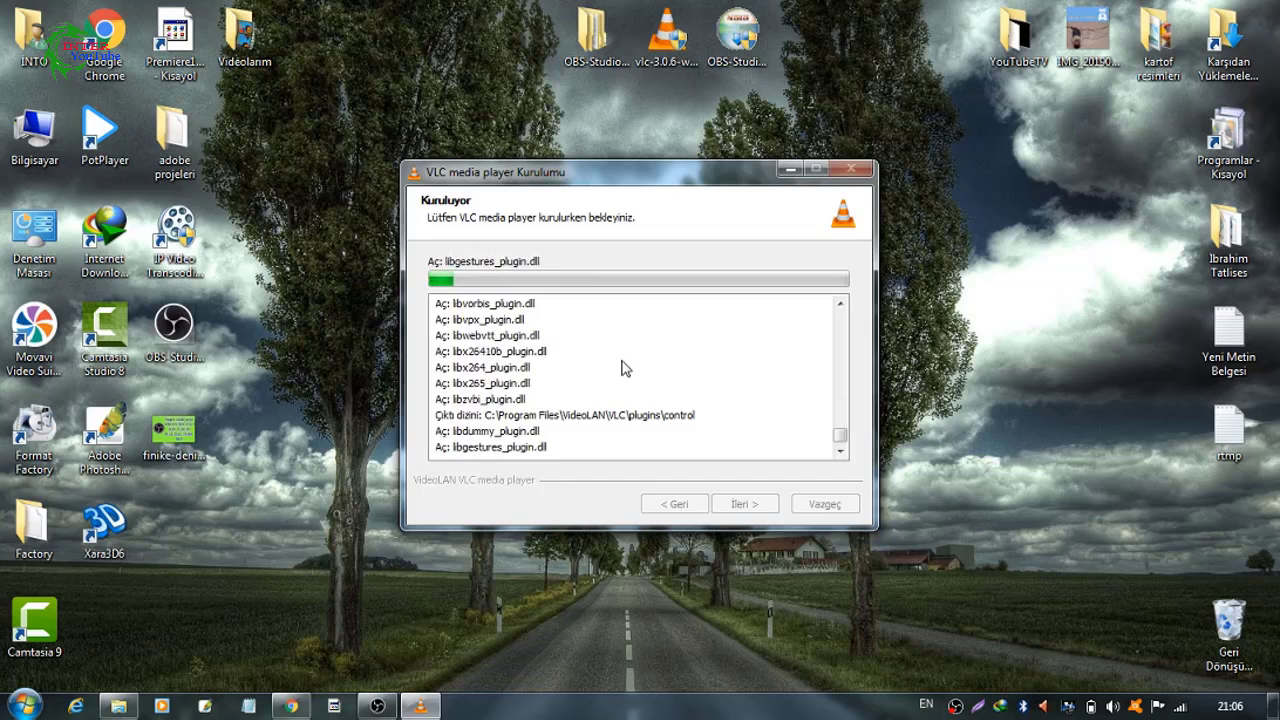
Refresh the desktop and check the source types in OBS while VLC is installing.
right_click(321, 322)
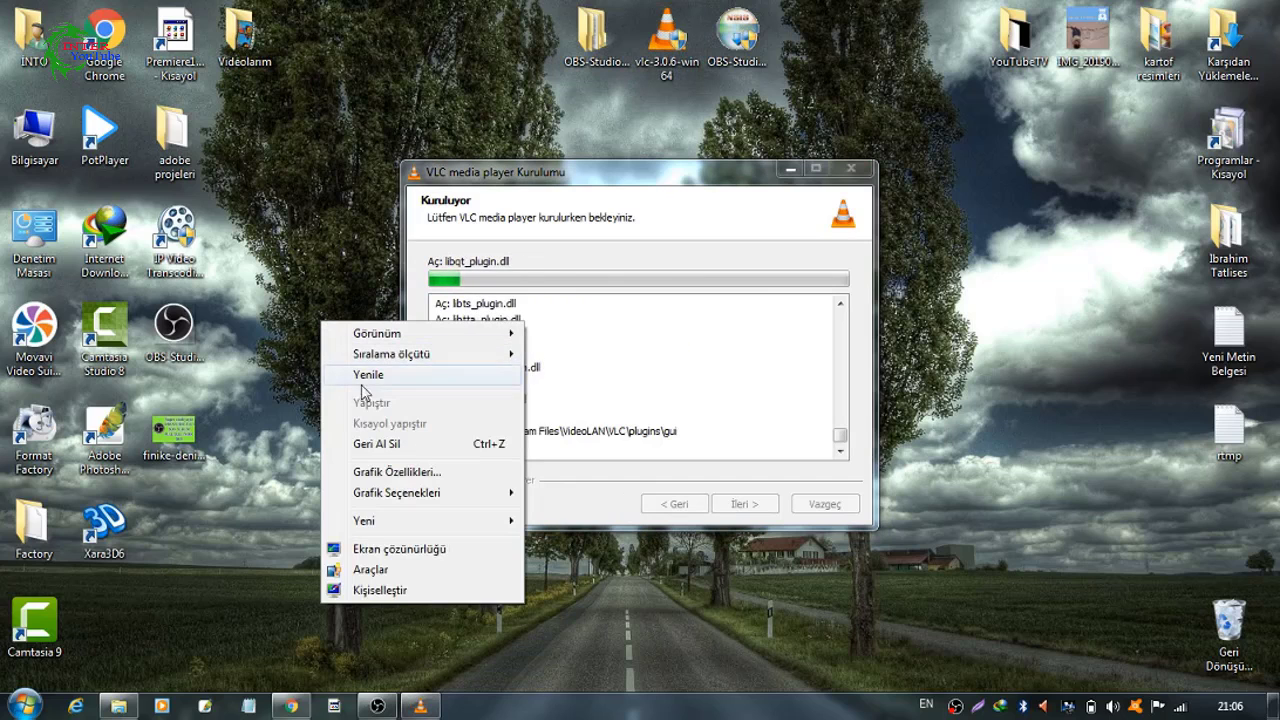
left_click(362, 376)
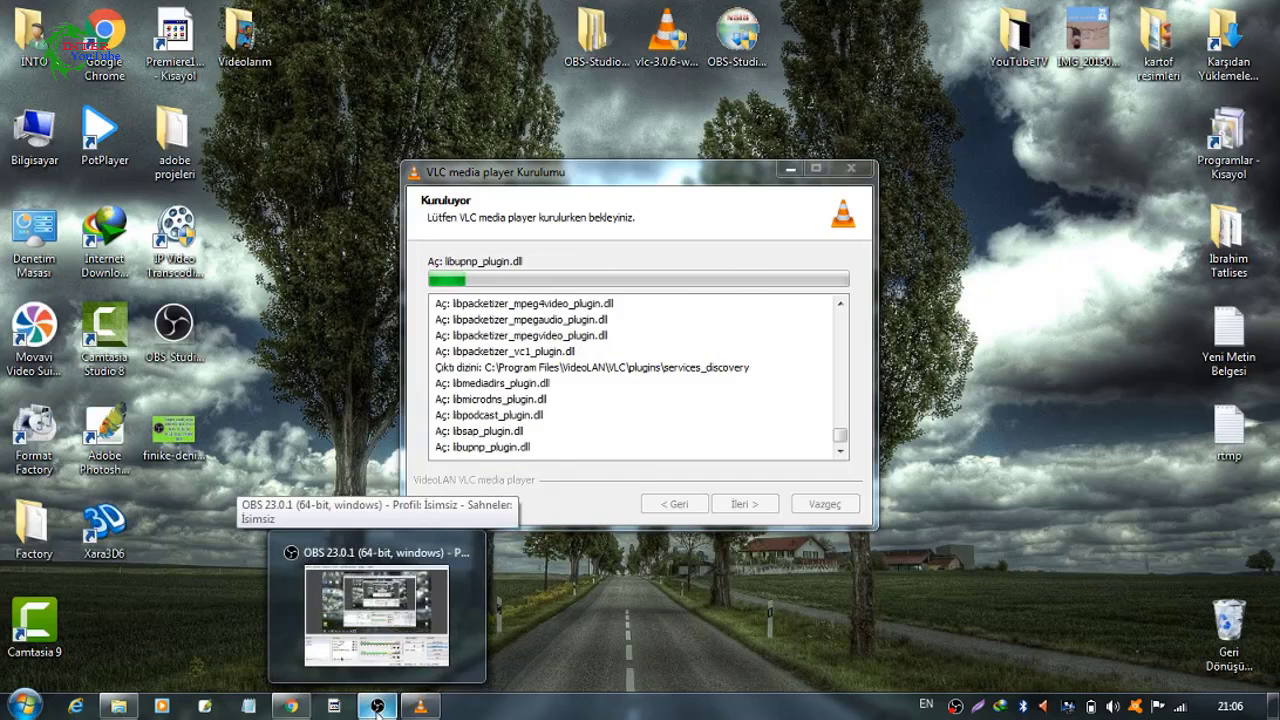
left_click(377, 706)
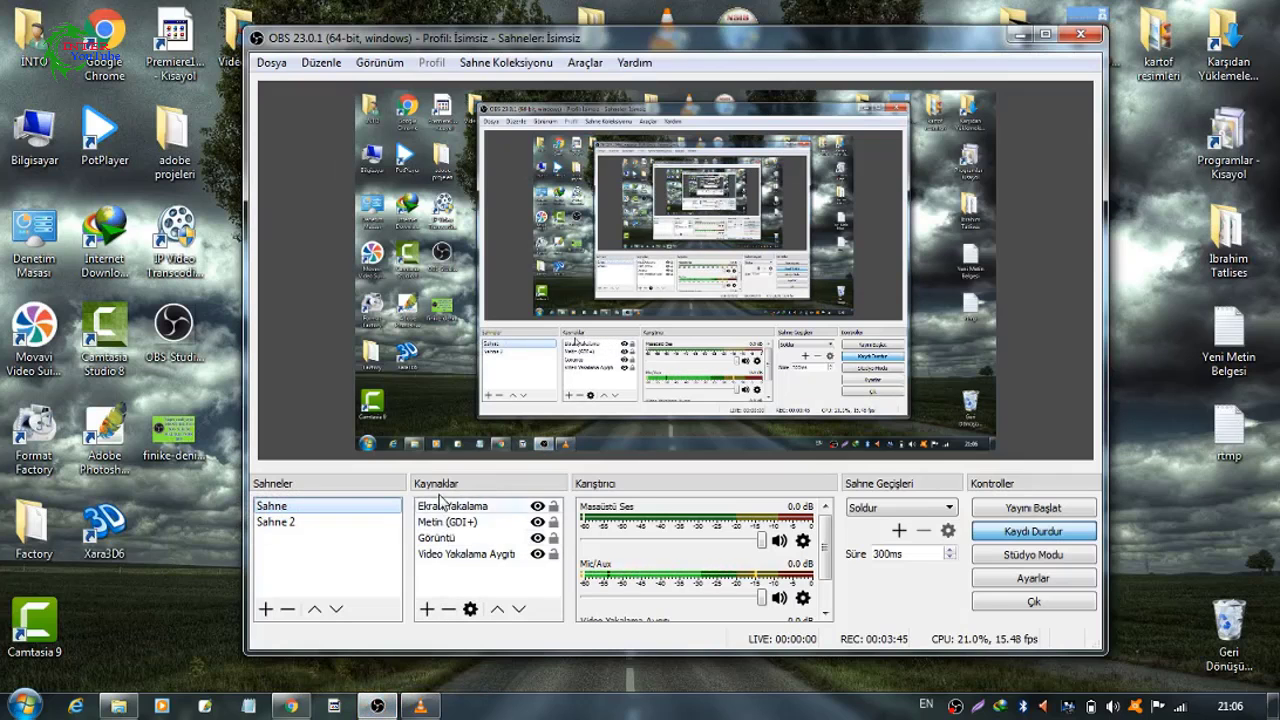
left_click(427, 608)
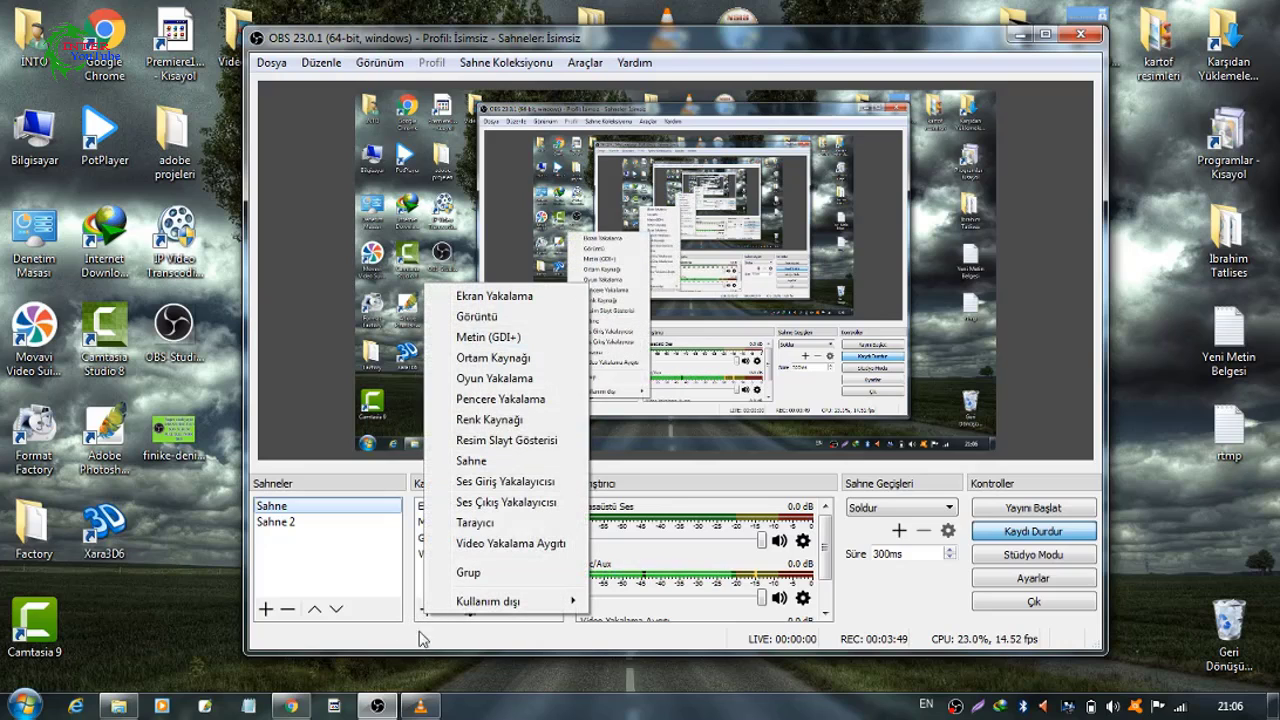
left_click(380, 580)
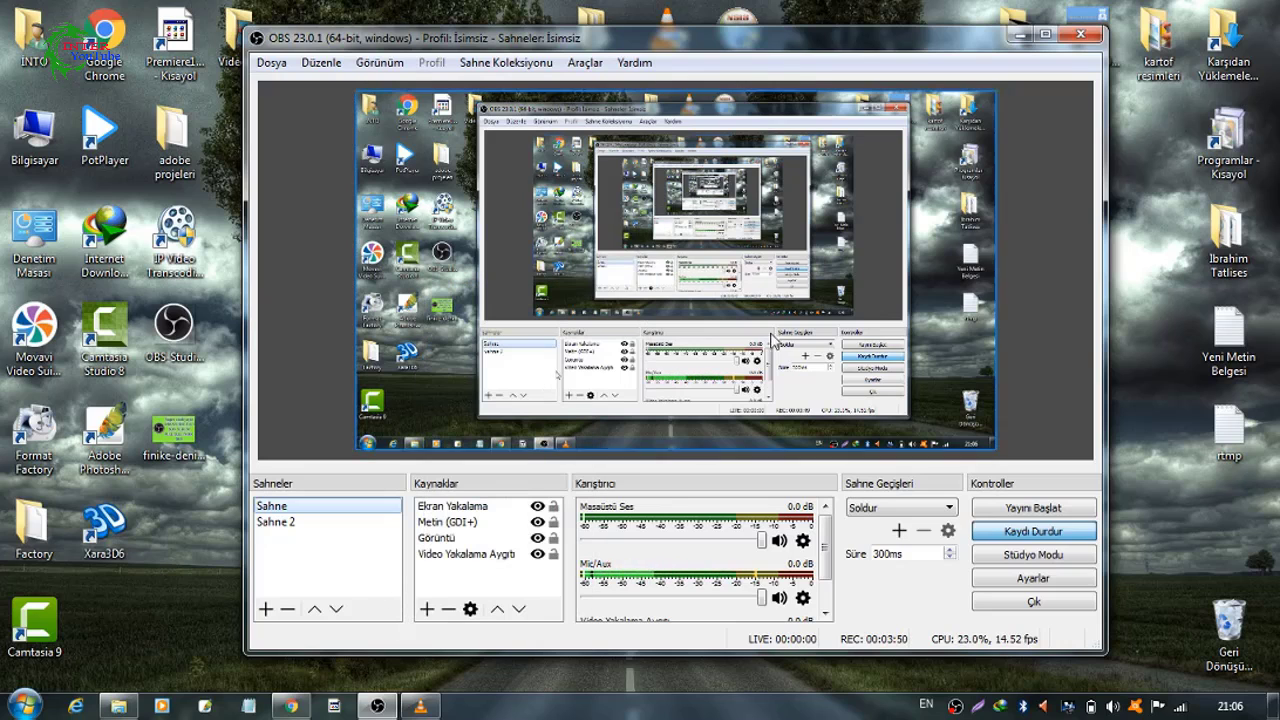
left_click(1016, 34)
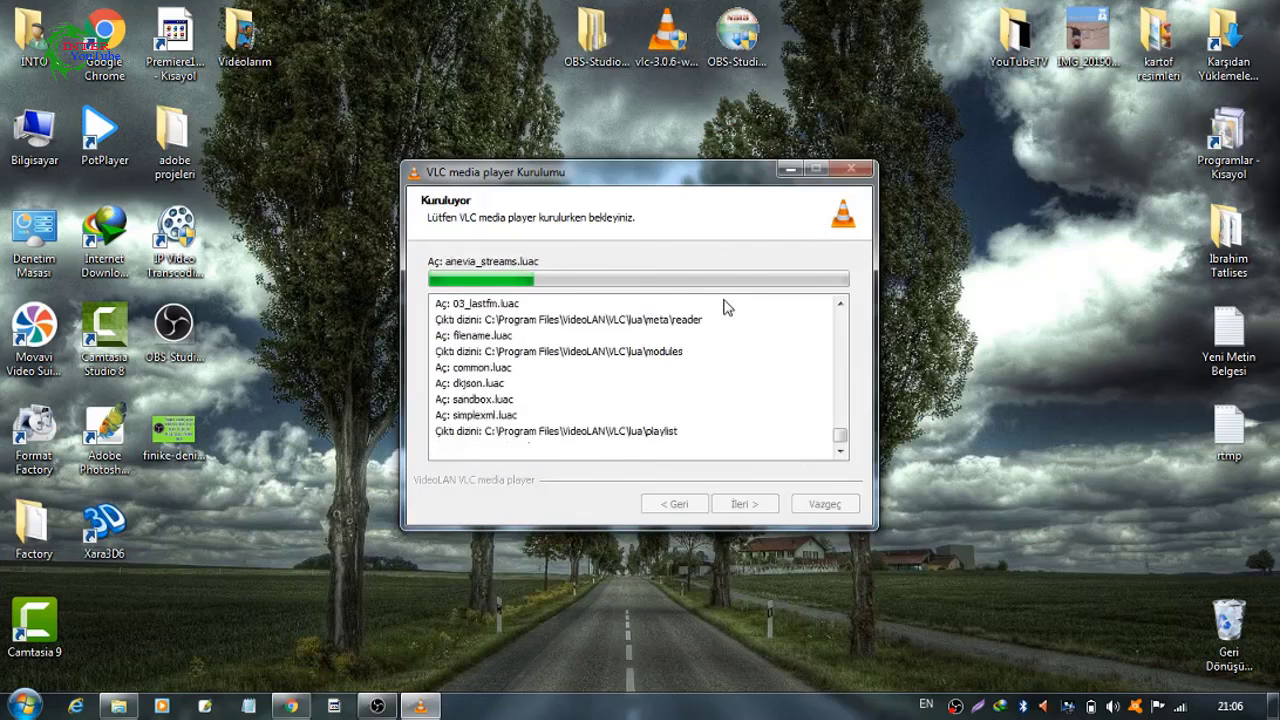
Complete the VLC media player setup and close the player window it launches.
right_click(331, 257)
left_click(352, 302)
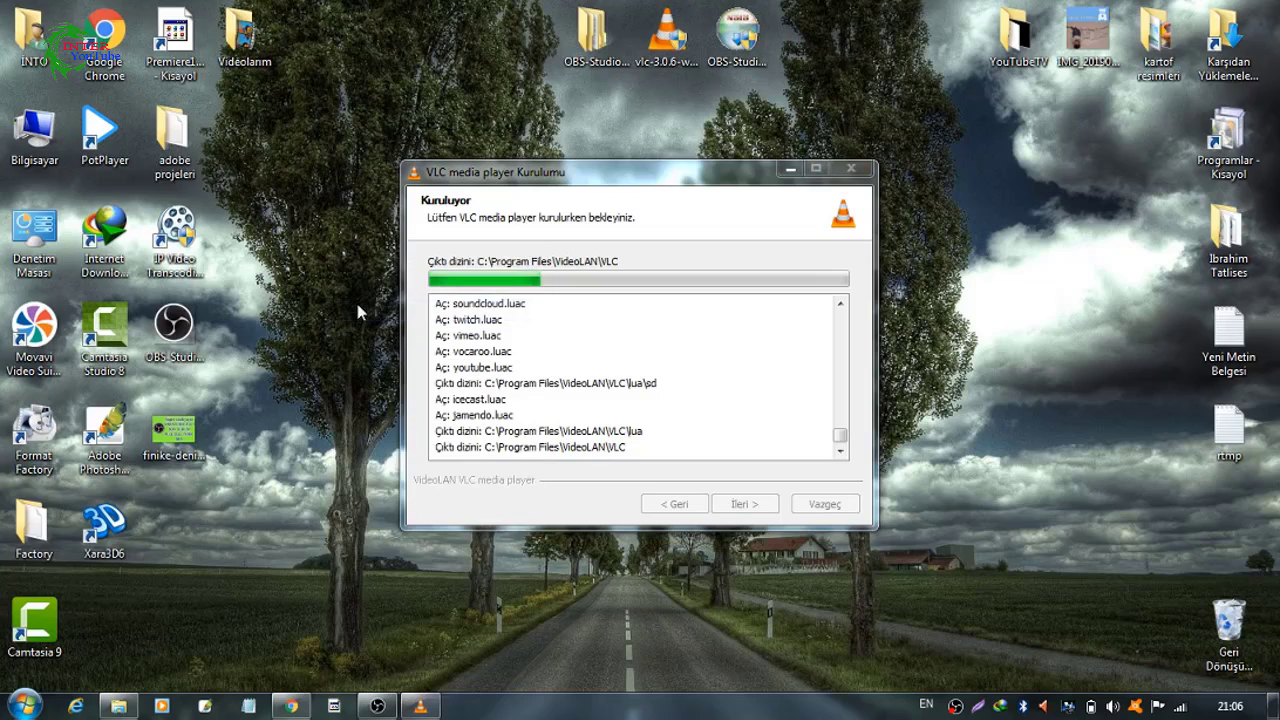
left_click(650, 176)
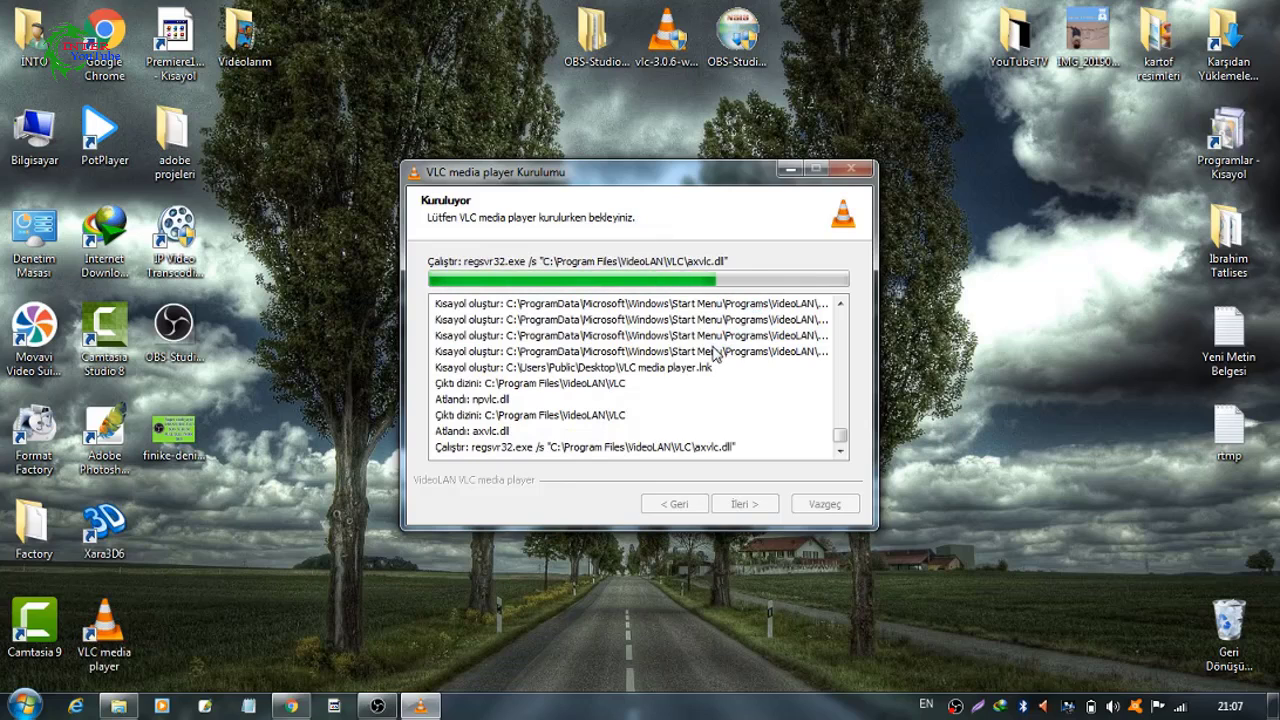
left_click(740, 507)
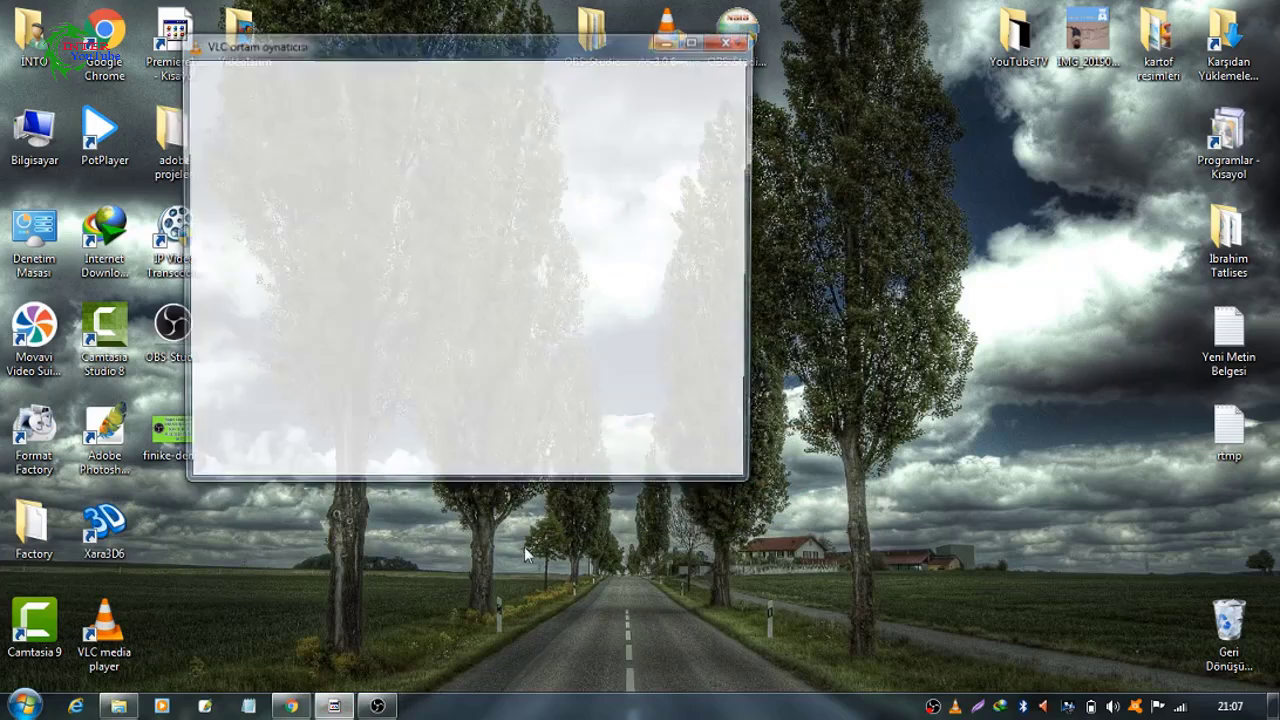
left_click(739, 45)
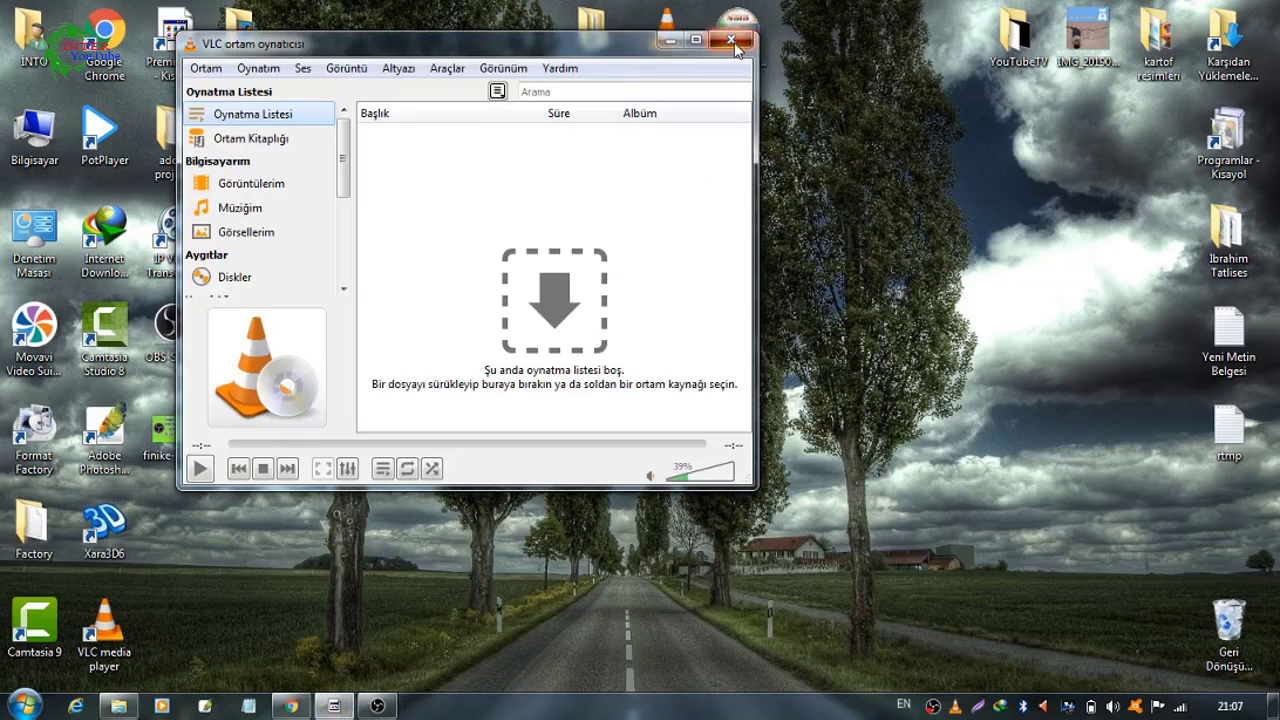
Check the OBS source types for a VLC source with VLC installed, and minimize OBS.
left_click(380, 705)
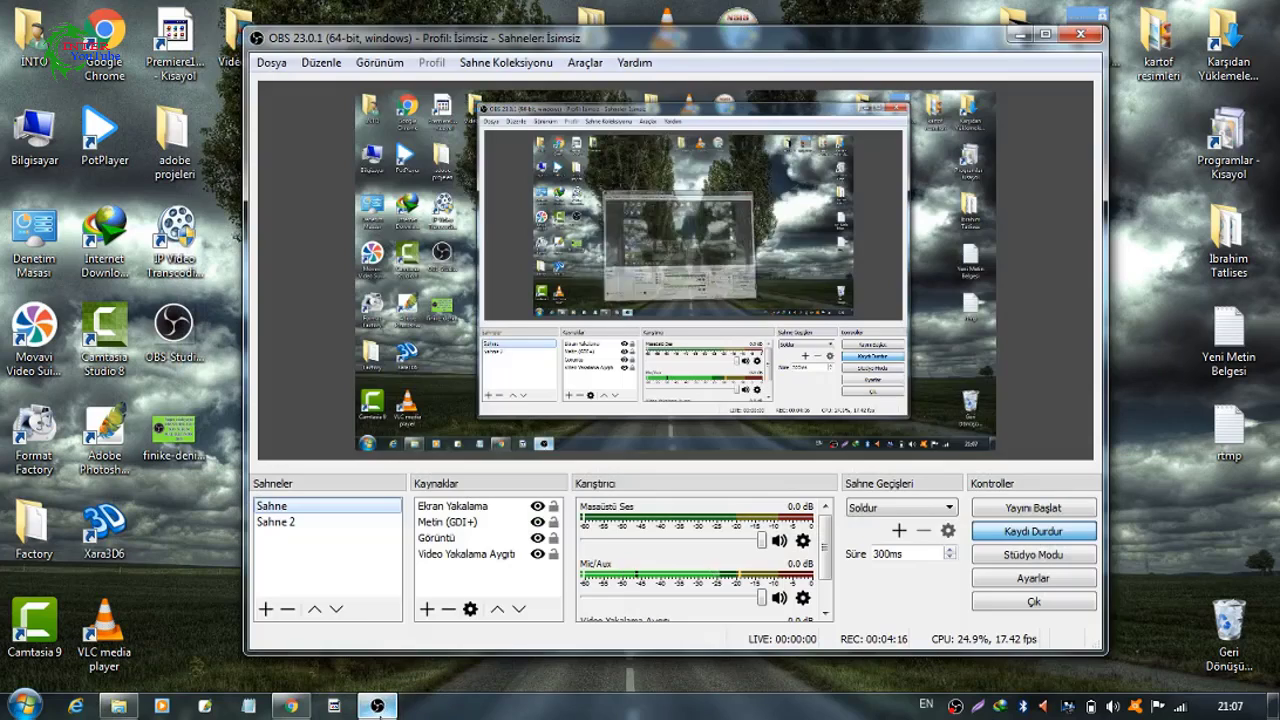
left_click(426, 609)
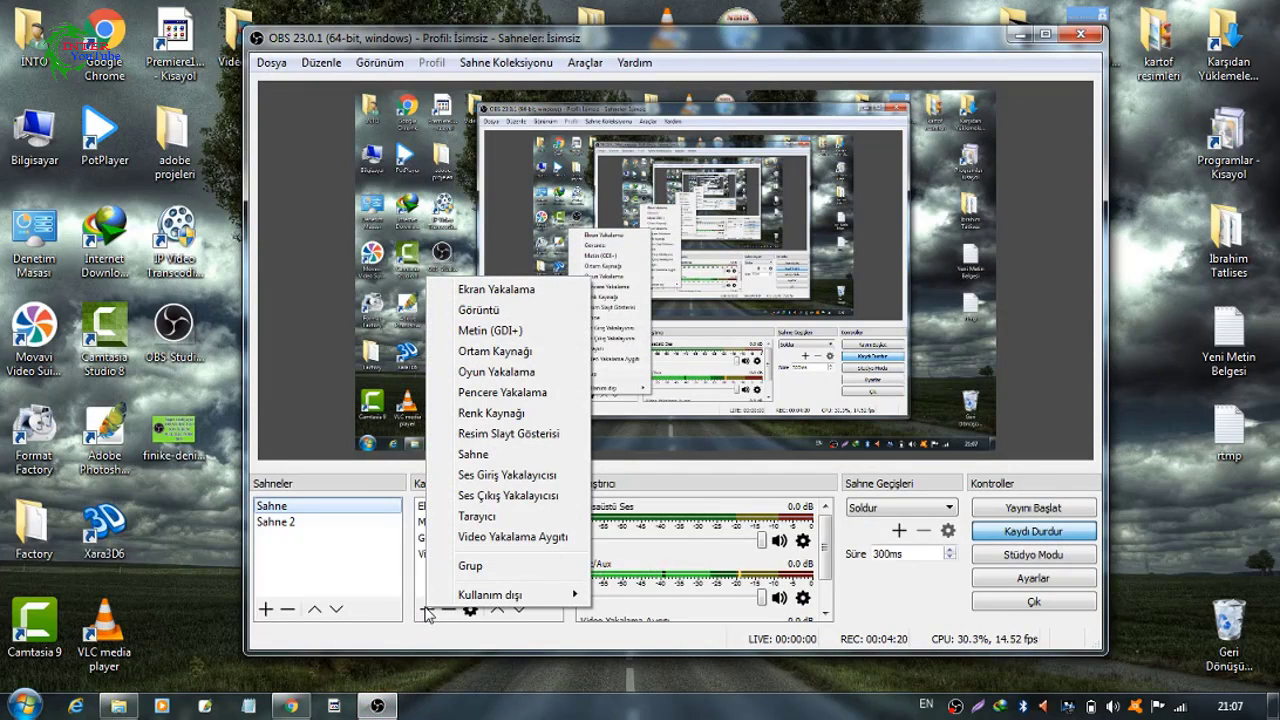
left_click(383, 587)
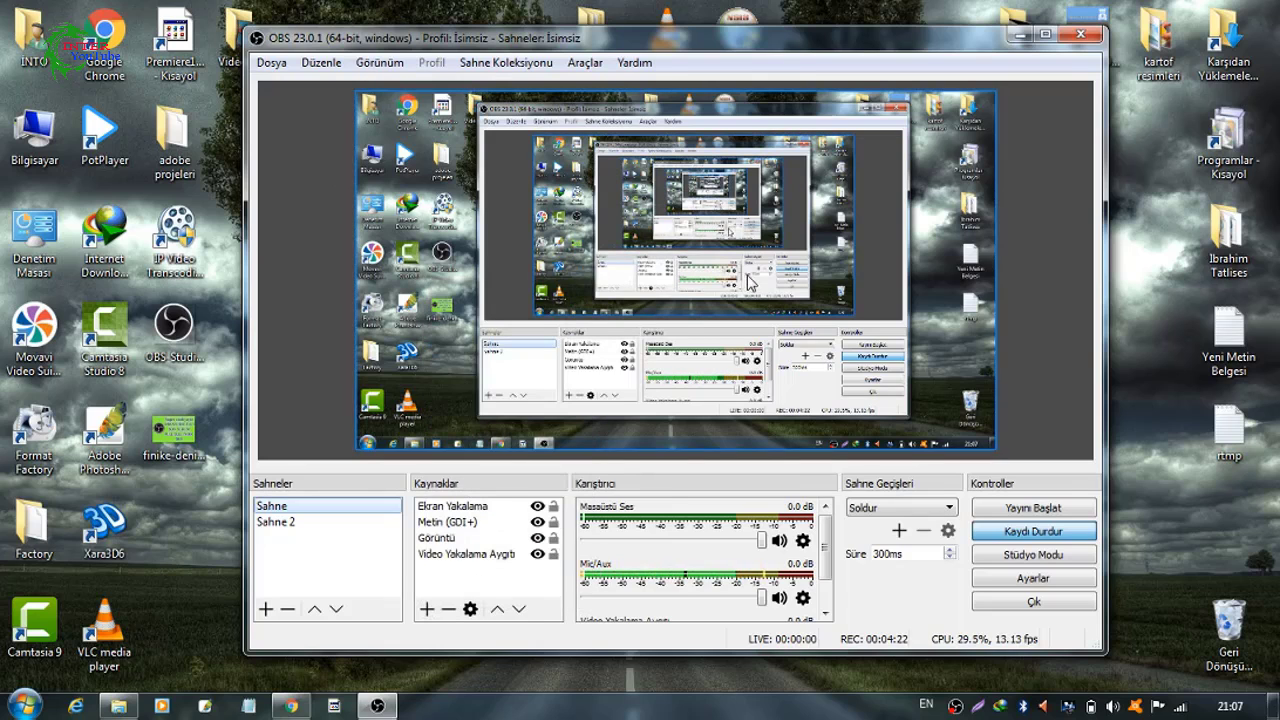
left_click(1017, 36)
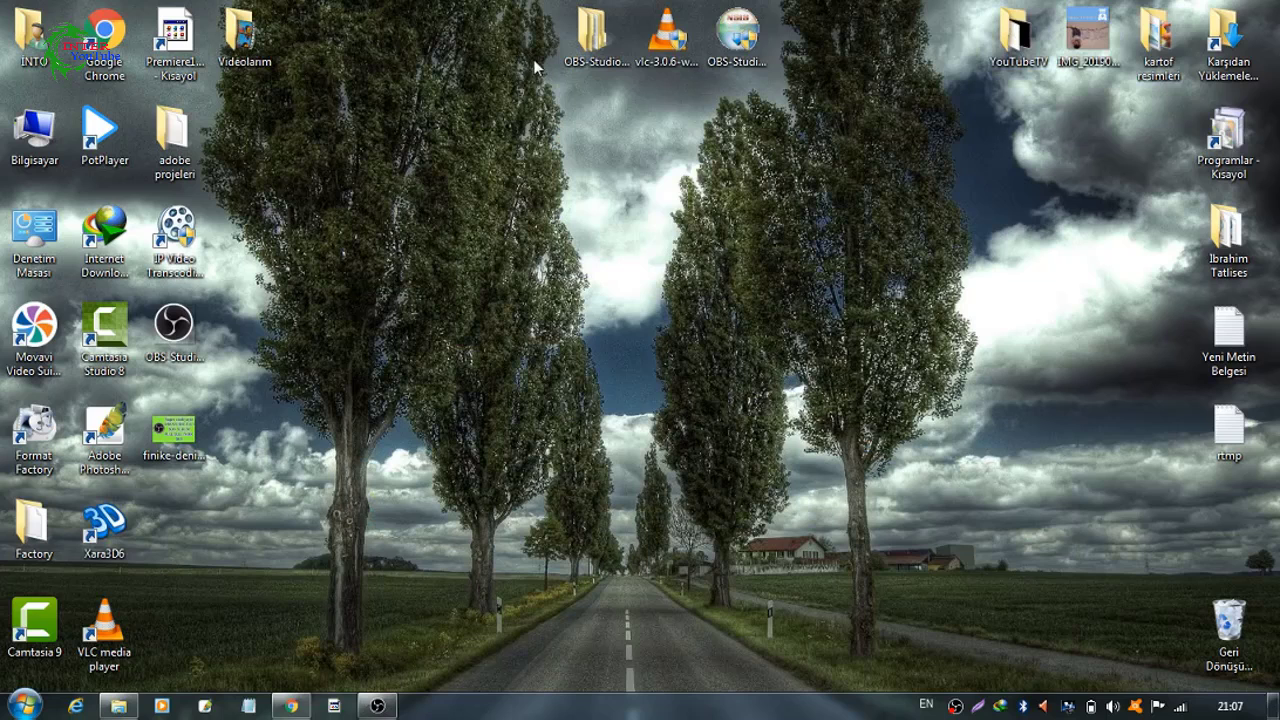
Launch obs64 from the bin/64bit folder of OBS-Studio-23.0.1-Full-x64 despite the already running instance, and close the folder window.
left_click(591, 38)
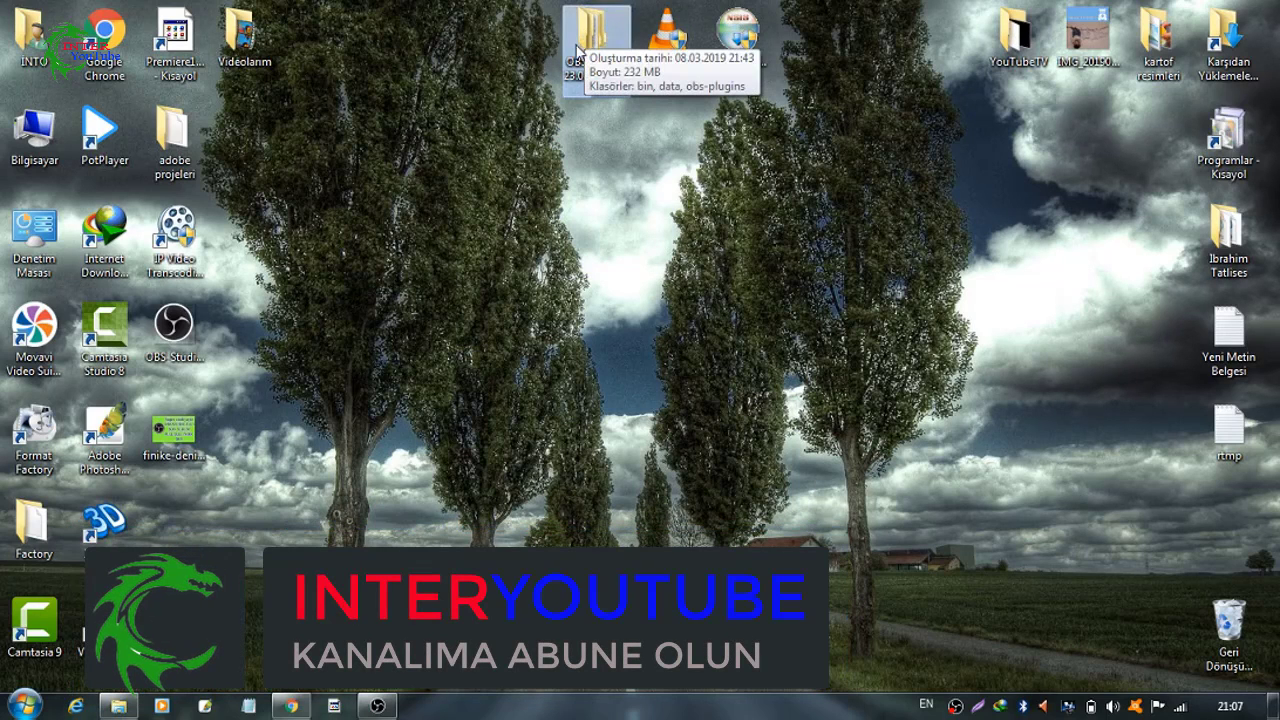
double_click(594, 40)
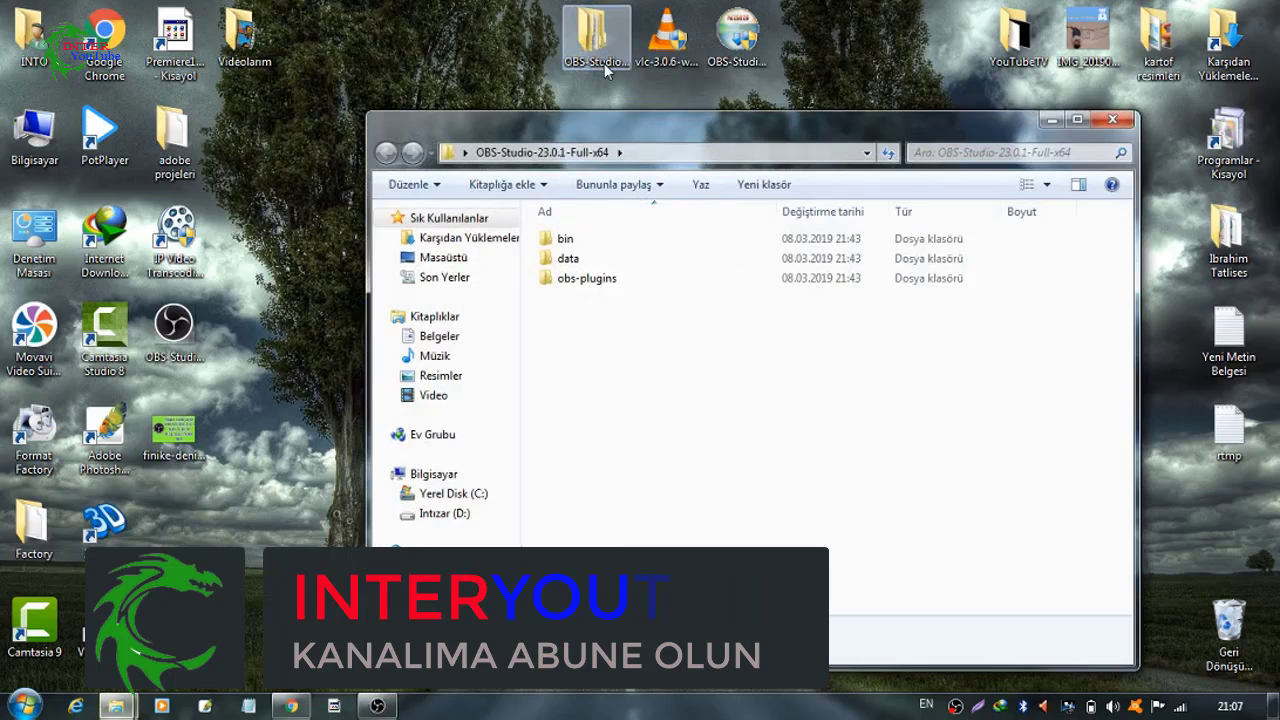
double_click(601, 243)
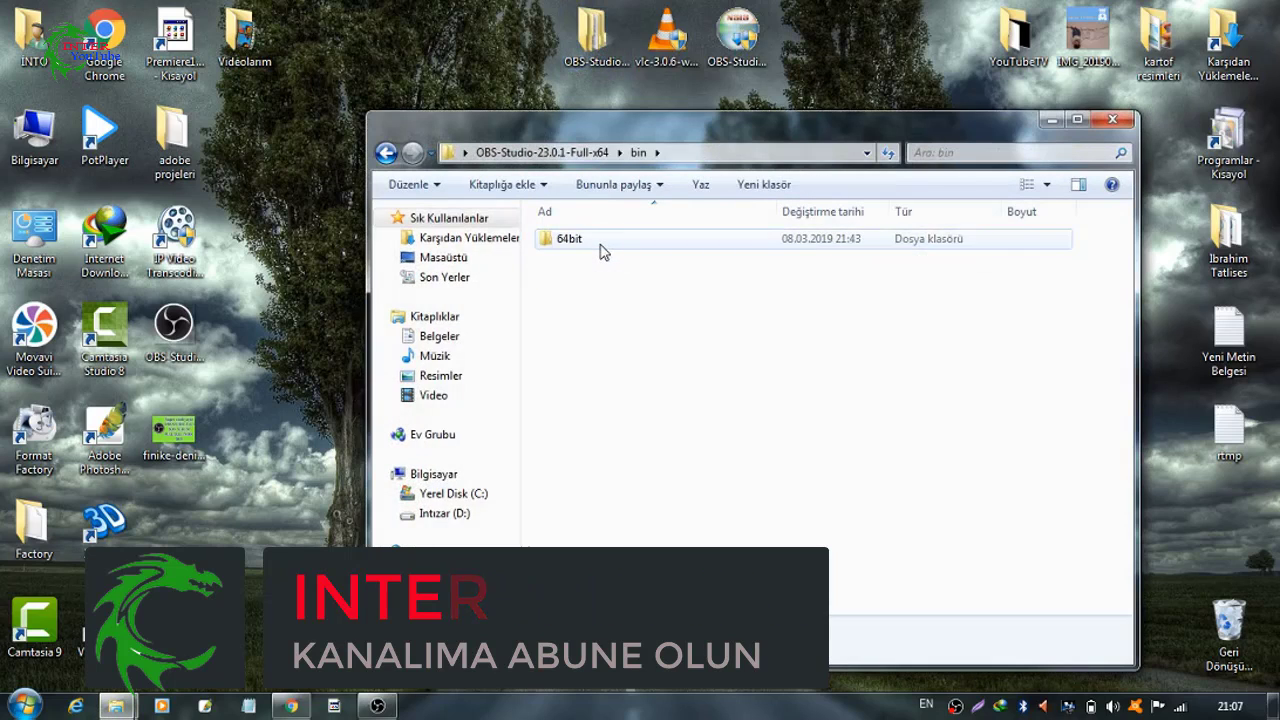
double_click(603, 252)
scroll(590, 320, "down", 7)
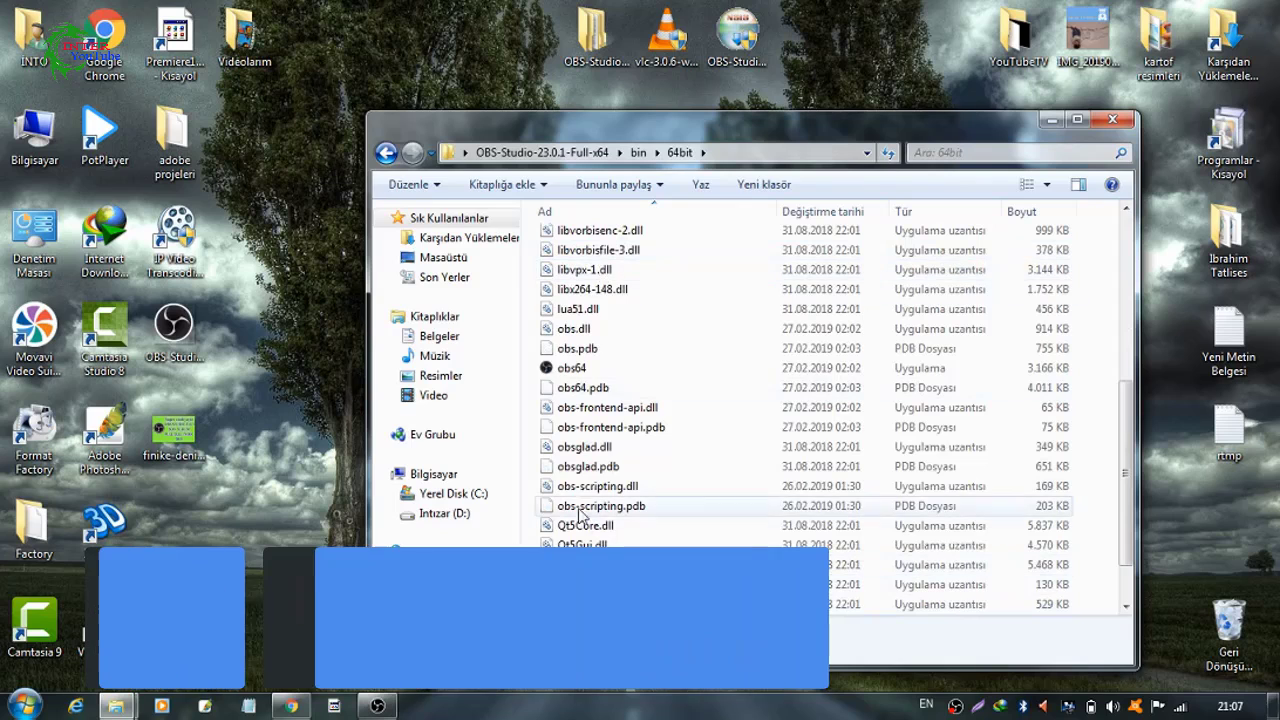
left_click(563, 371)
double_click(563, 370)
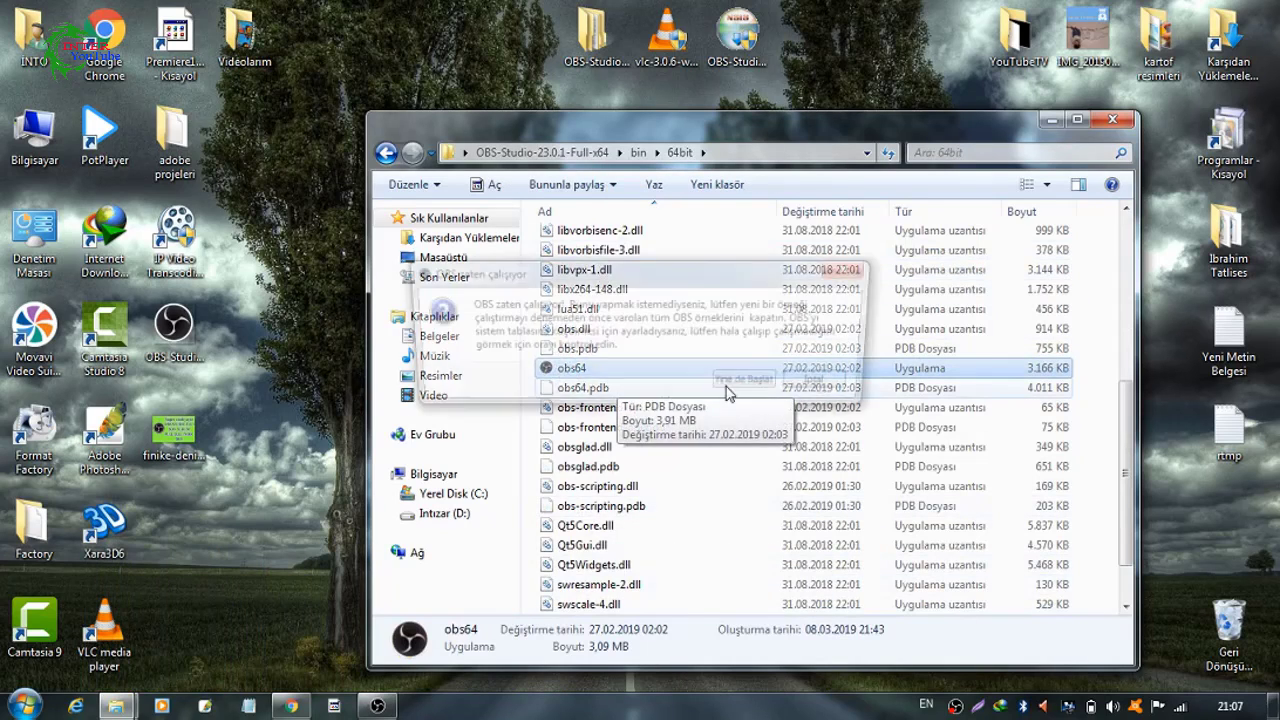
left_click(750, 381)
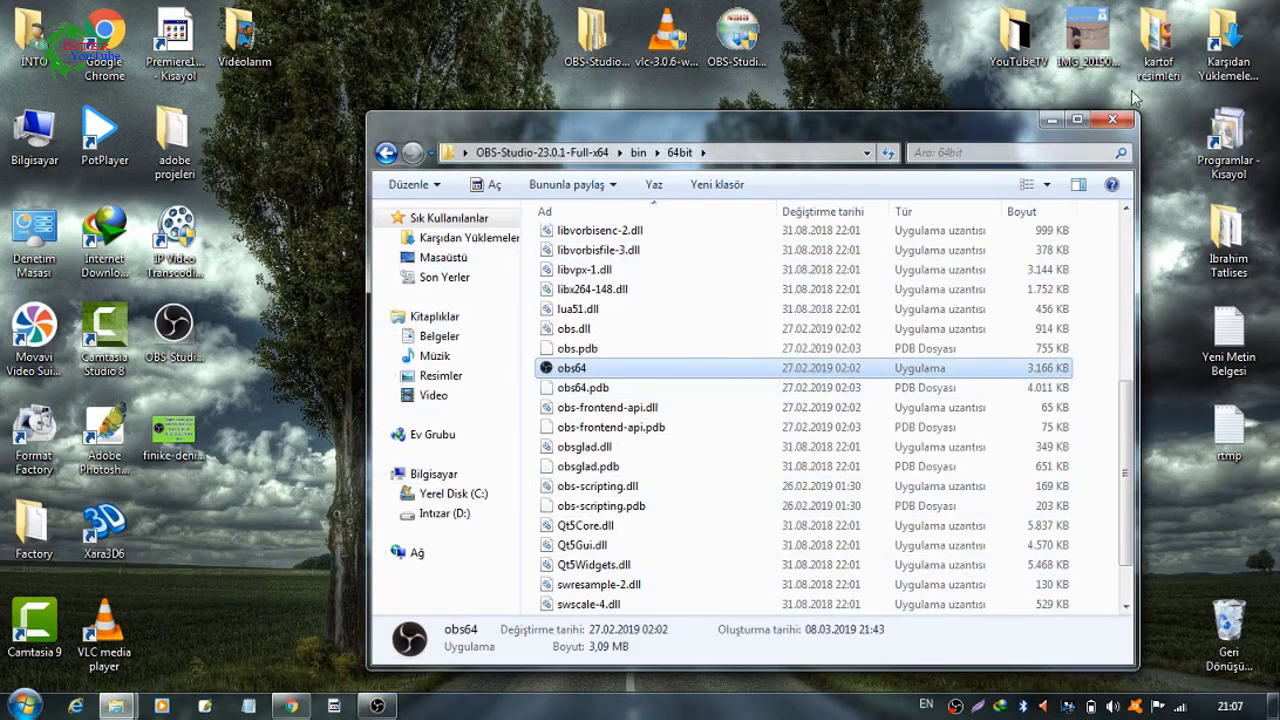
left_click(1100, 122)
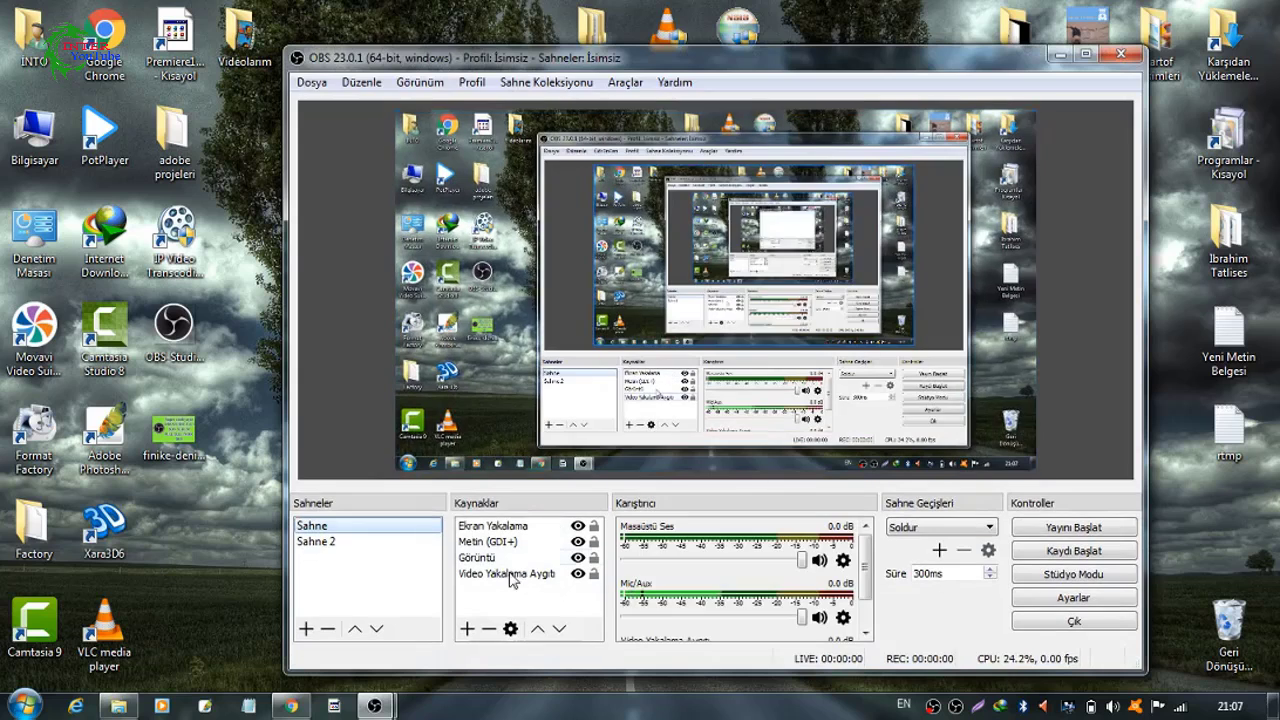
Create a new VLC Video Kaynağı source in the scene Sahne, keeping its default name and visibility.
left_click(467, 629)
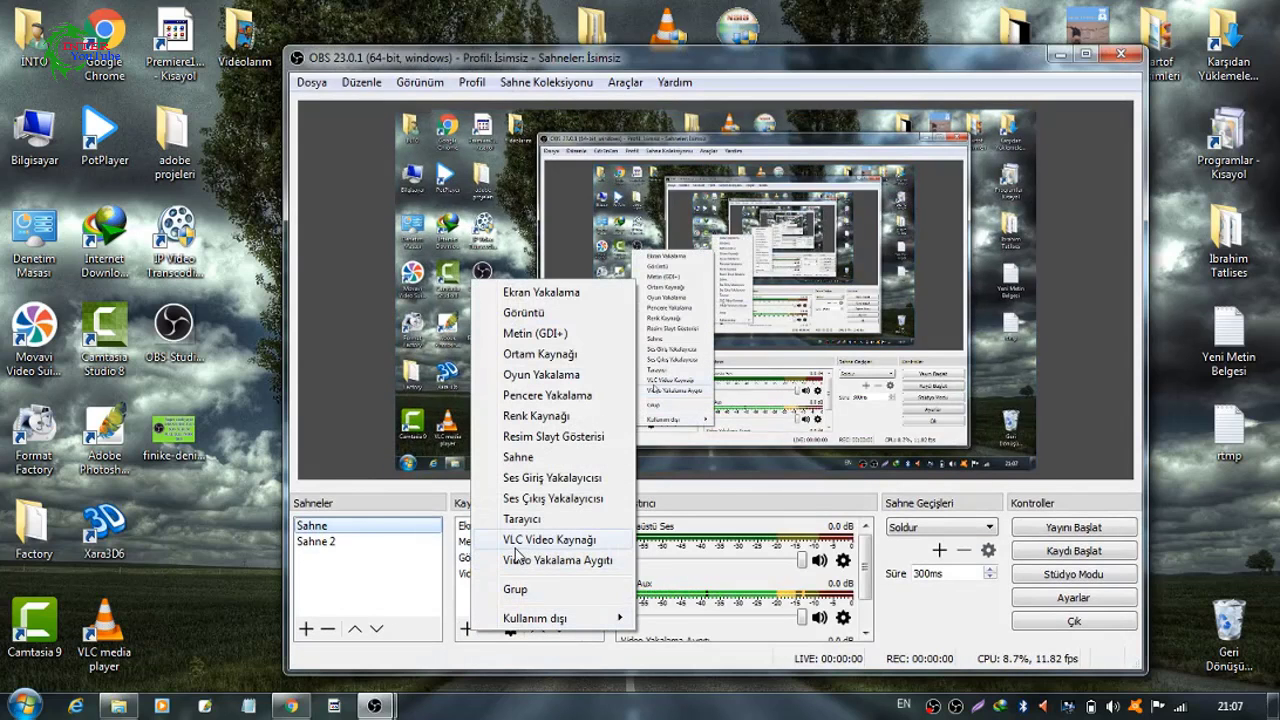
left_click(585, 541)
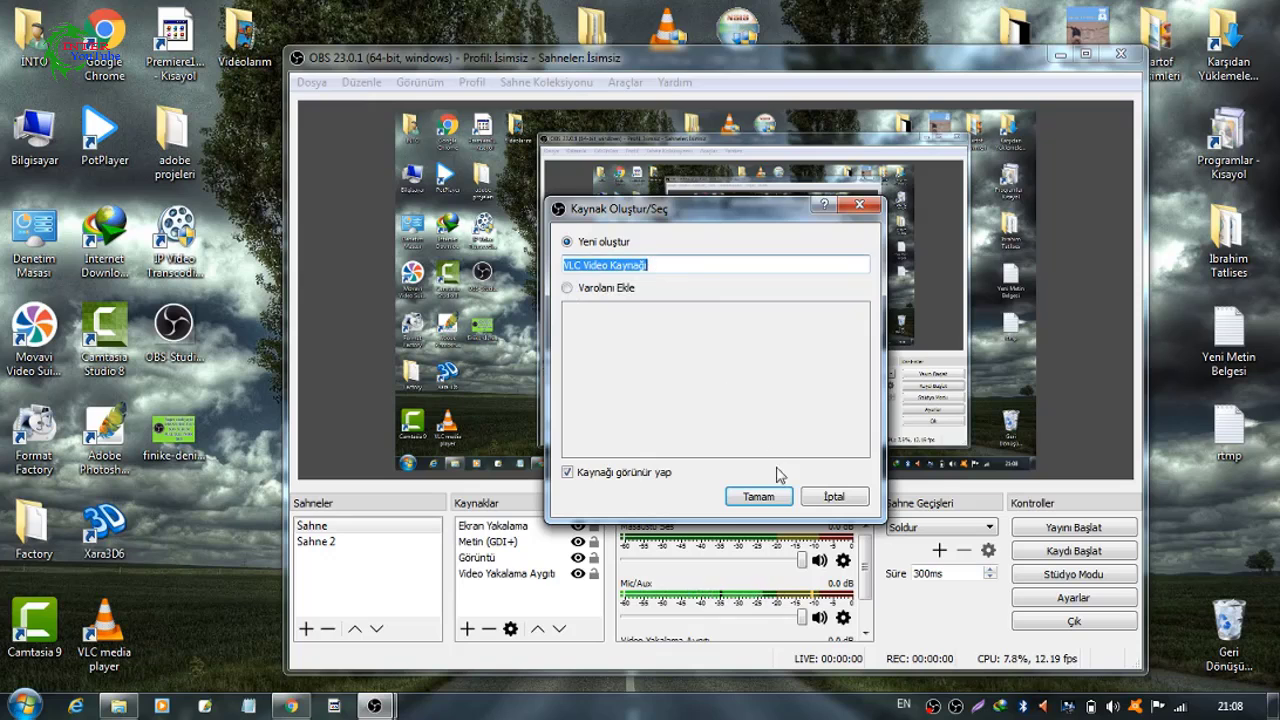
left_click(775, 500)
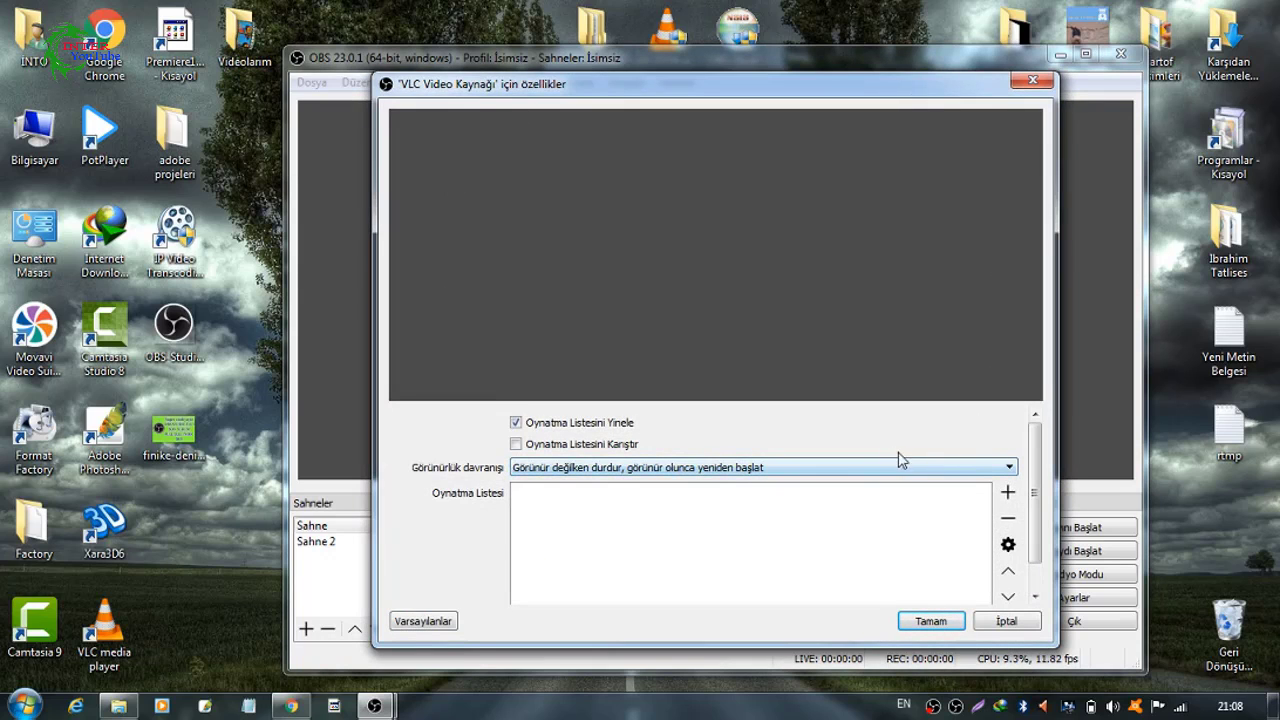
Add the file named video from the Video downloads folder to the VLC source's playlist and accept the source properties.
left_click(1008, 494)
left_click(1035, 511)
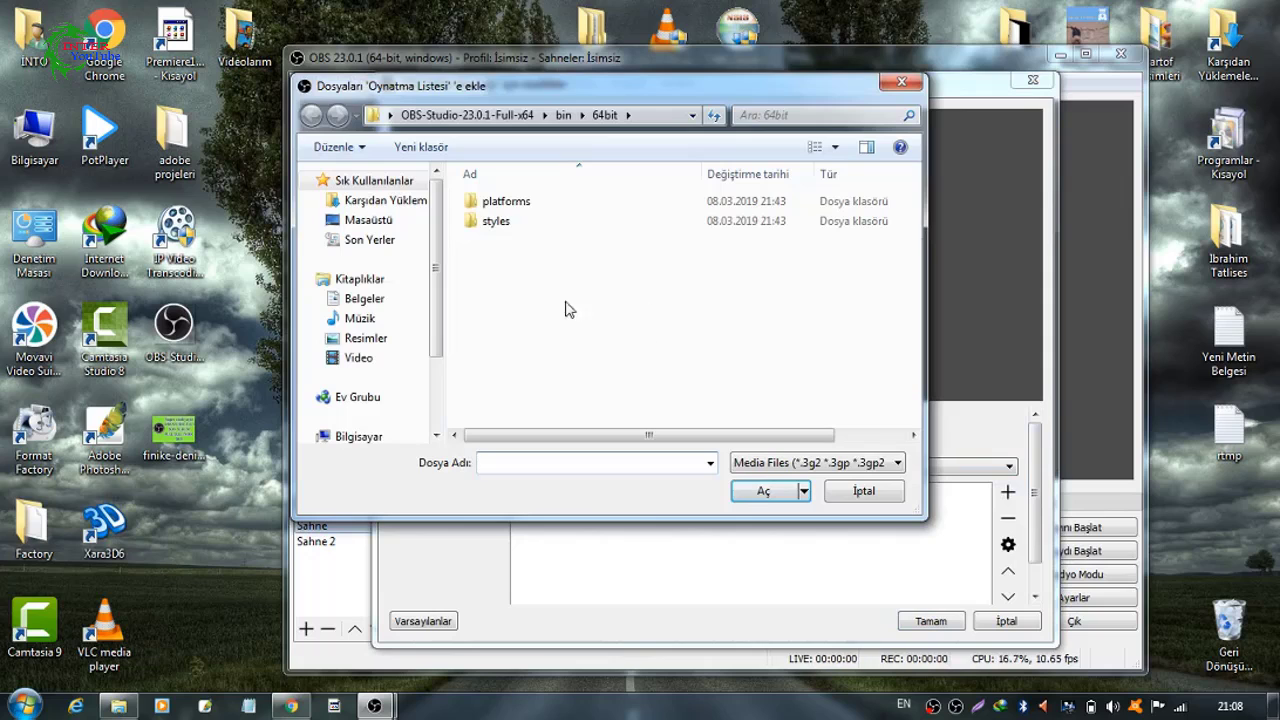
left_click(390, 204)
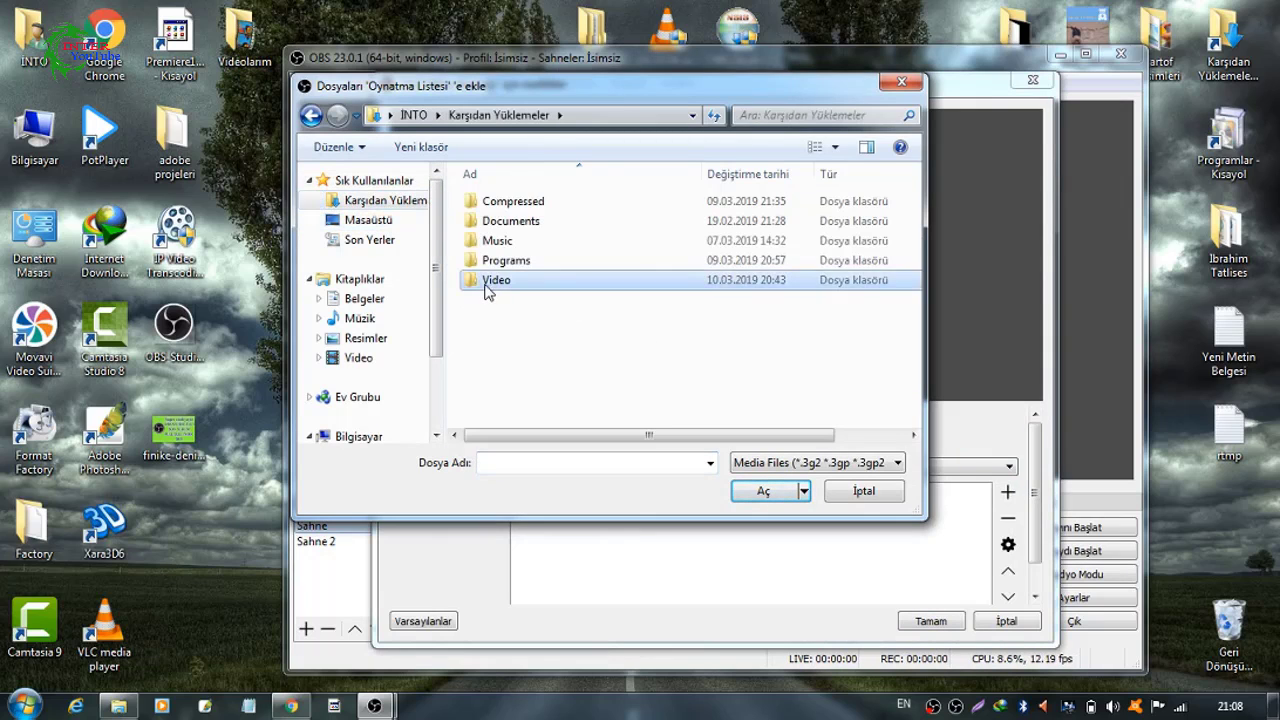
double_click(488, 283)
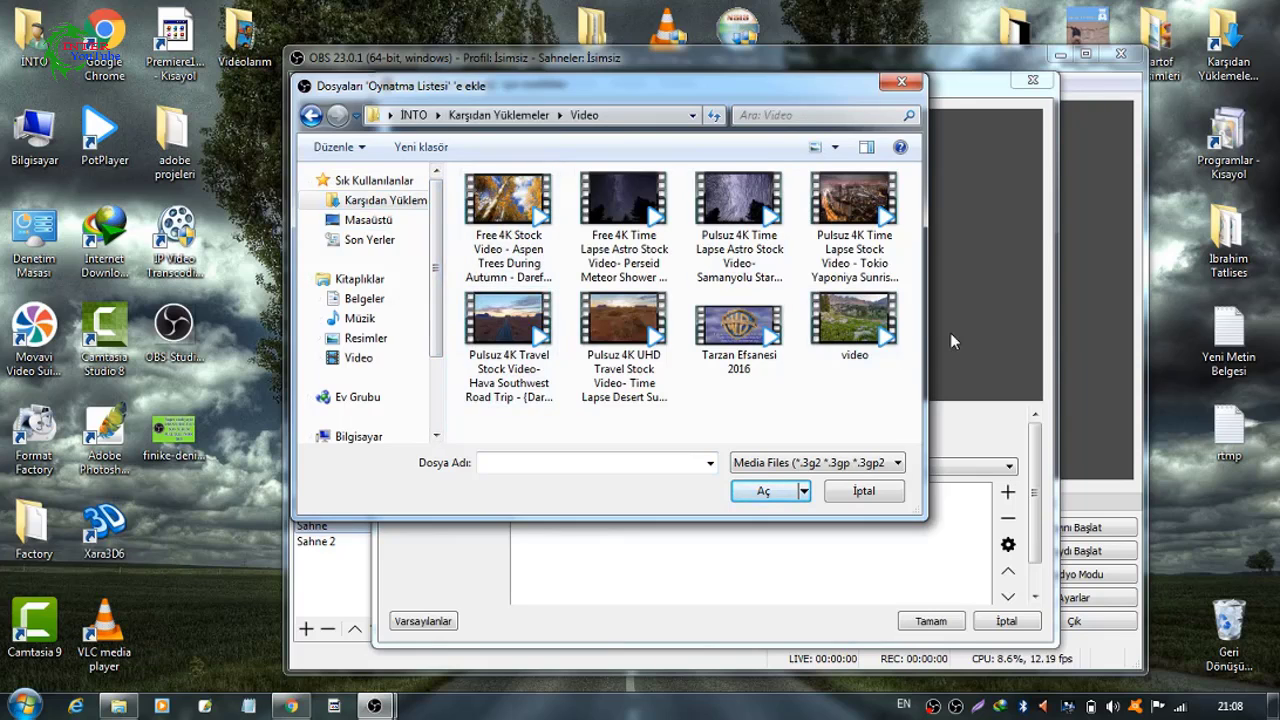
double_click(854, 315)
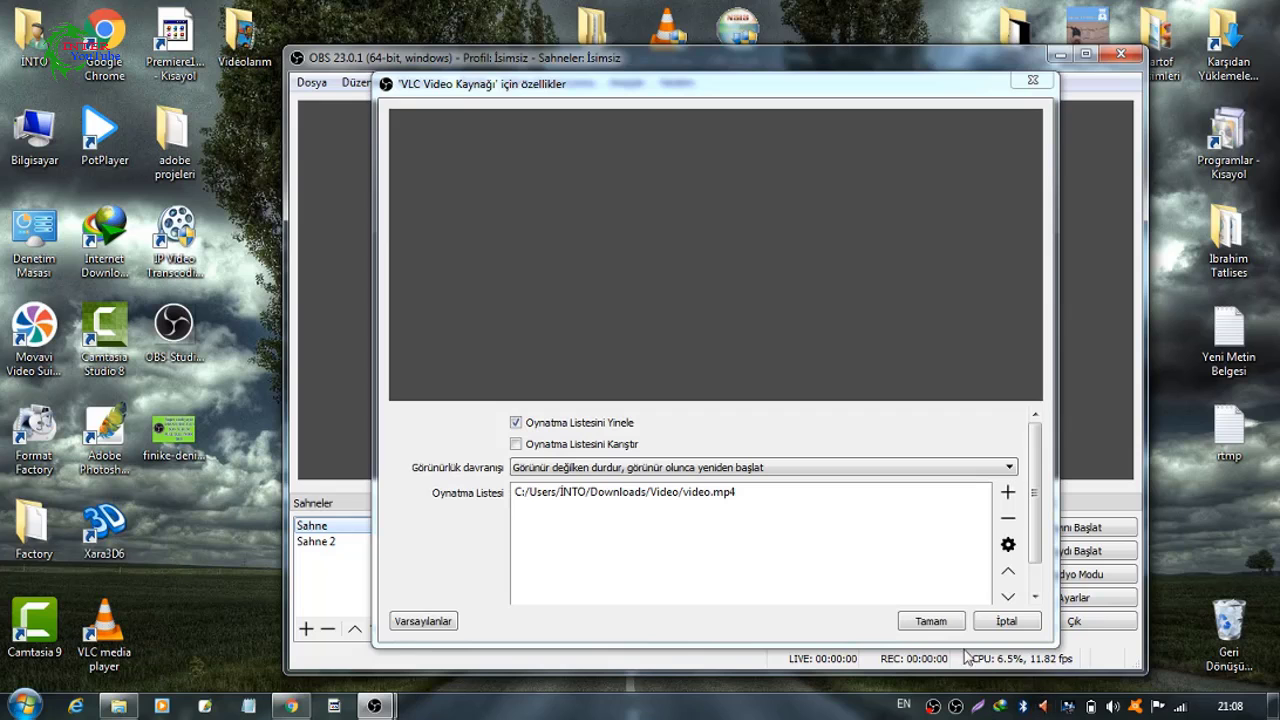
left_click(931, 621)
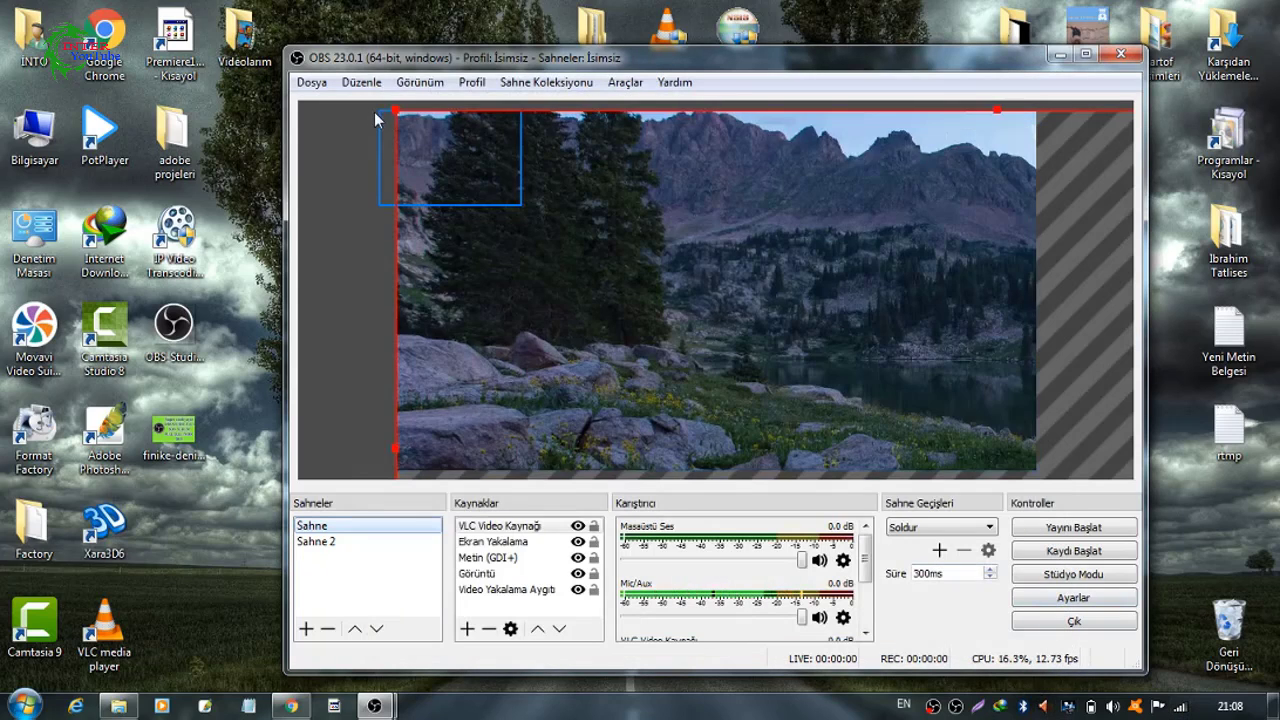
Scale and position the VLC video so it fills the whole canvas, and turn on studio mode.
left_click_drag(395, 118, 551, 207)
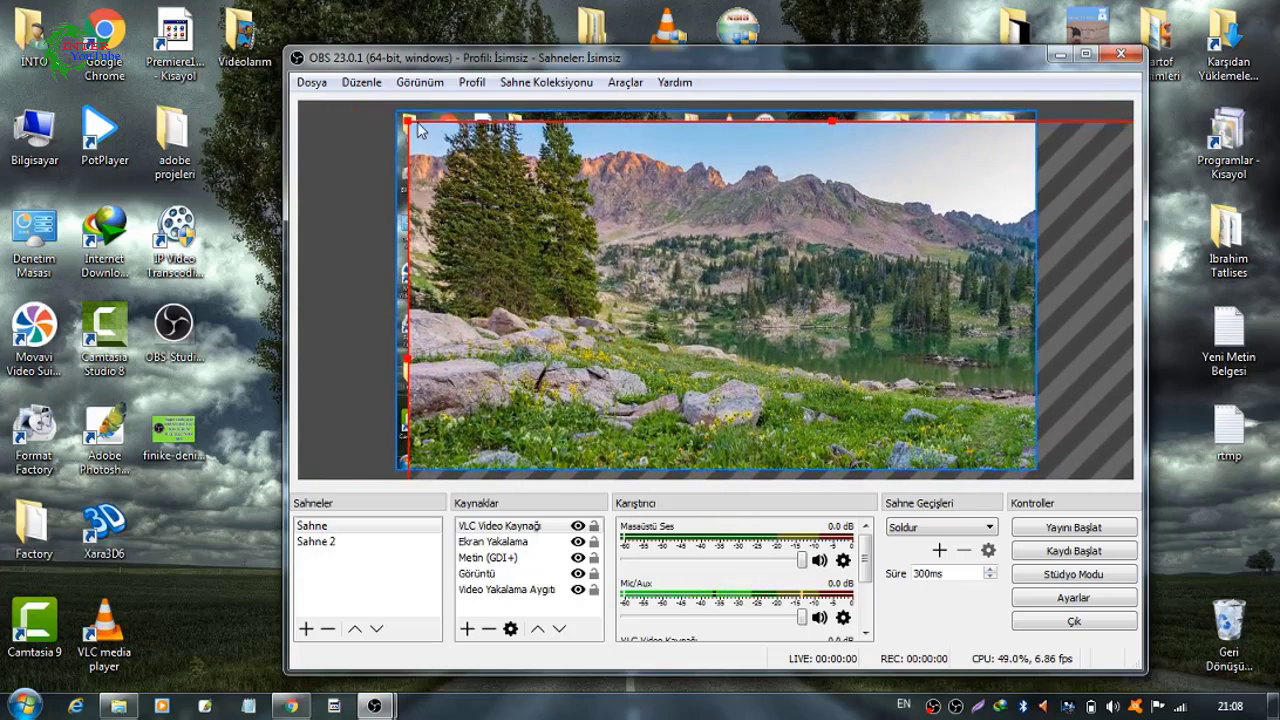
left_click_drag(420, 128, 517, 197)
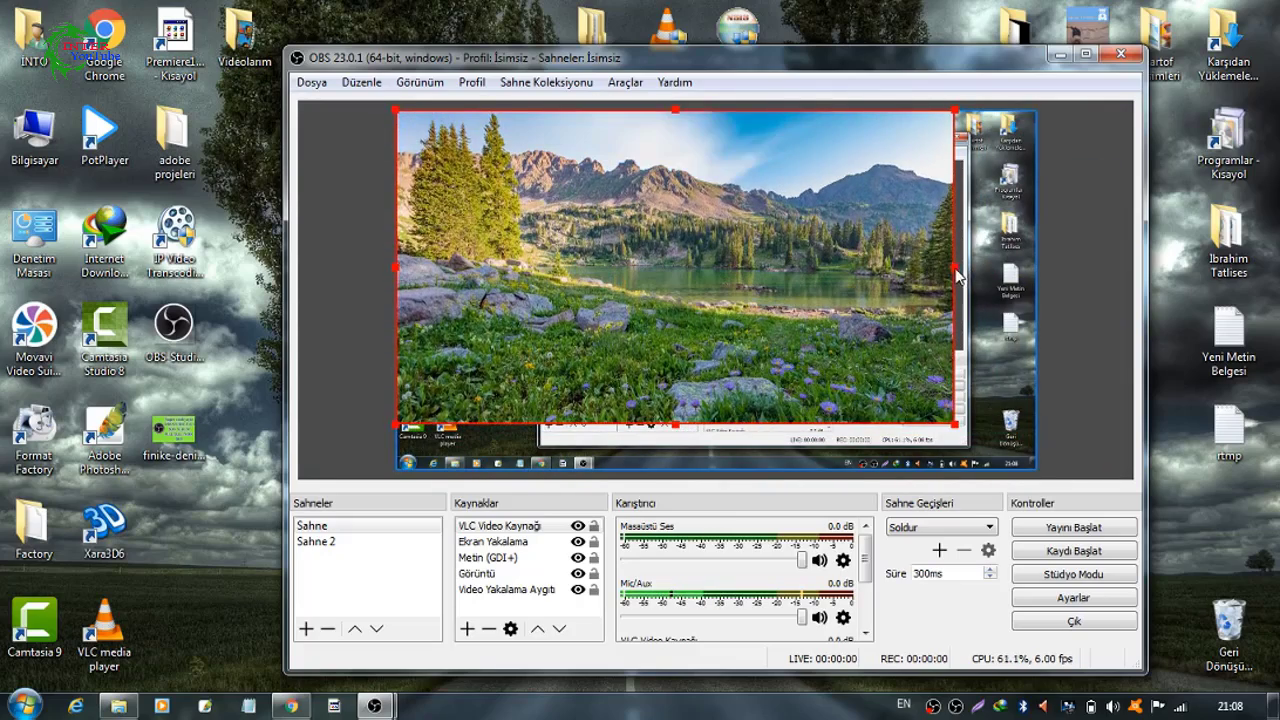
left_click_drag(958, 277, 1034, 322)
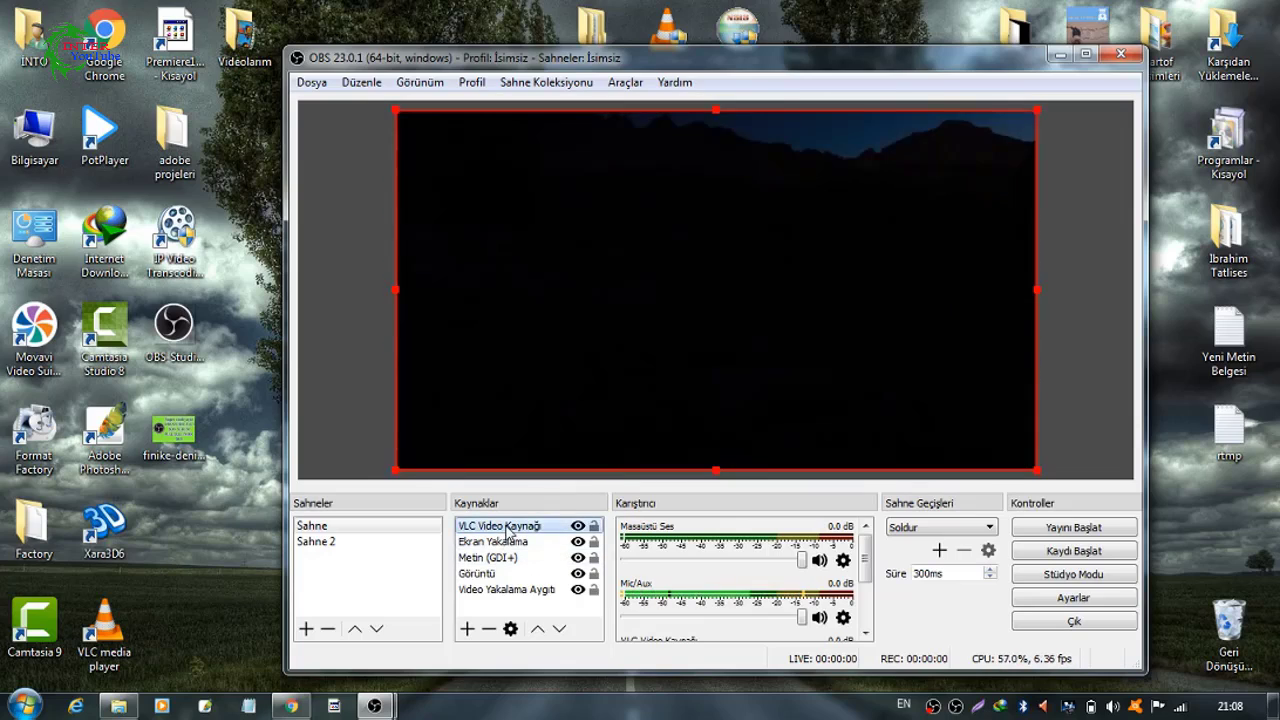
left_click(1074, 582)
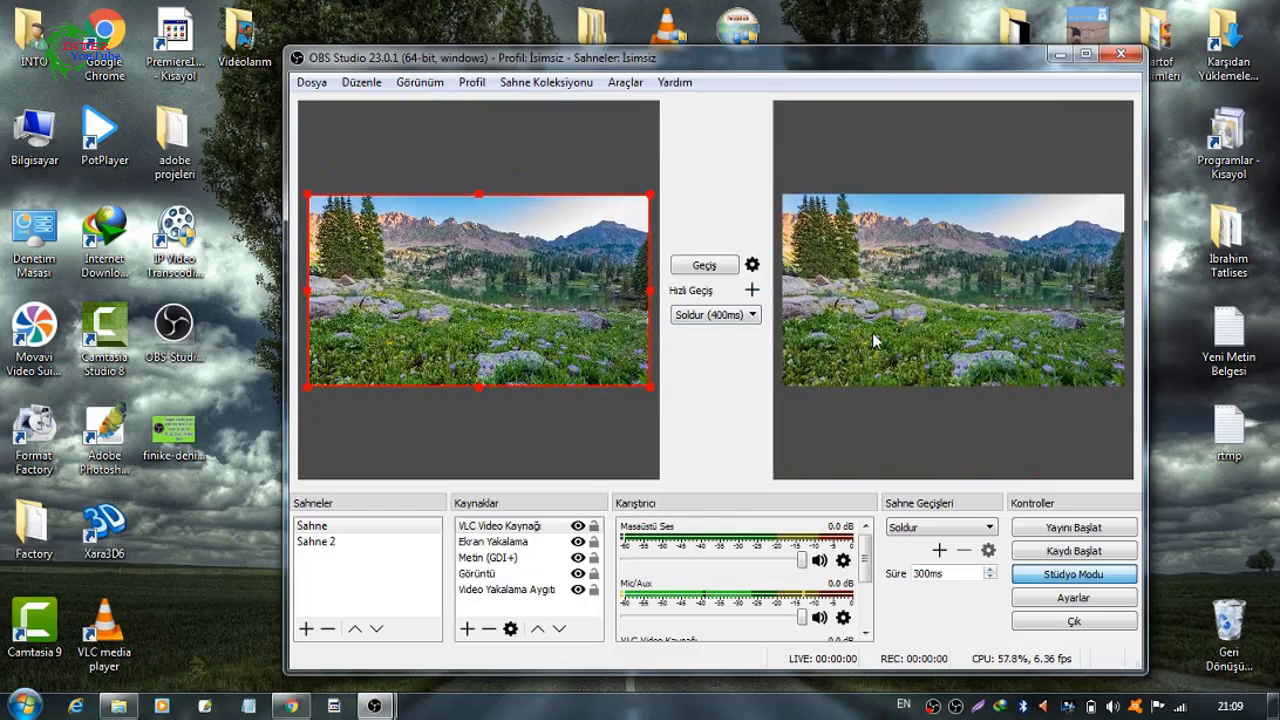
Move the Görüntü logo source above the VLC video in the source order and transition the preview to the program output.
left_click(393, 230)
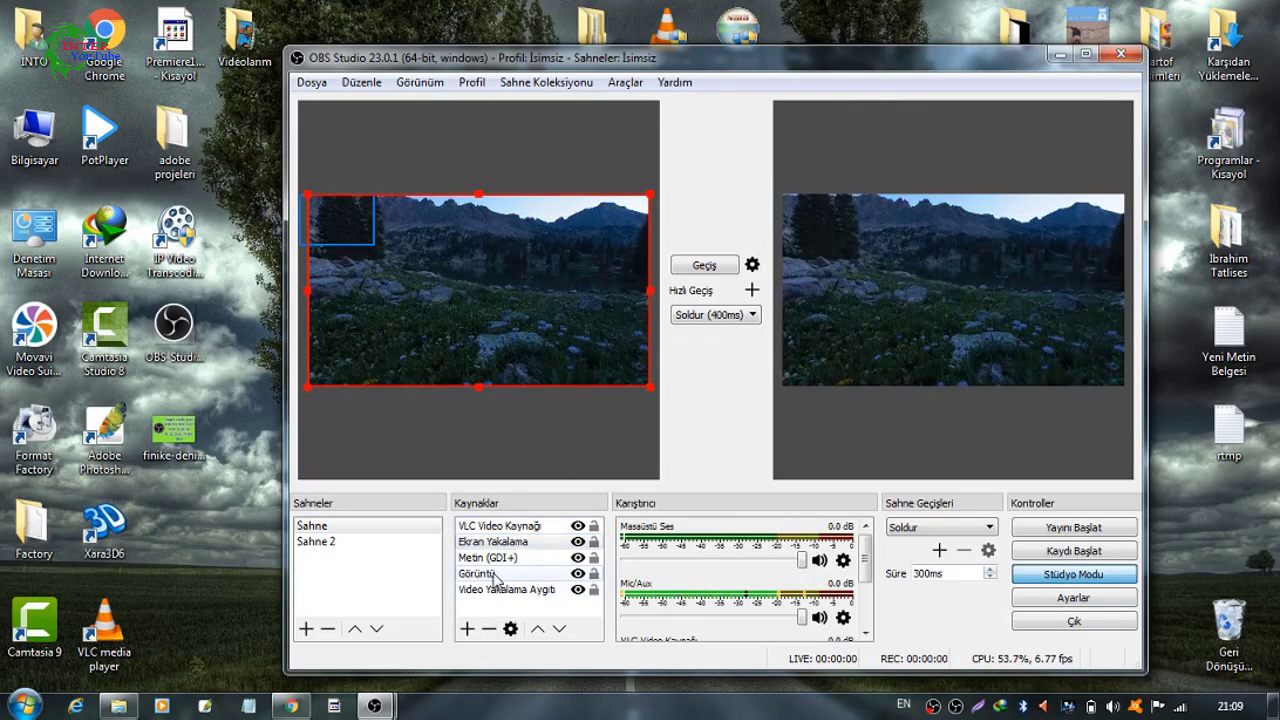
left_click(490, 574)
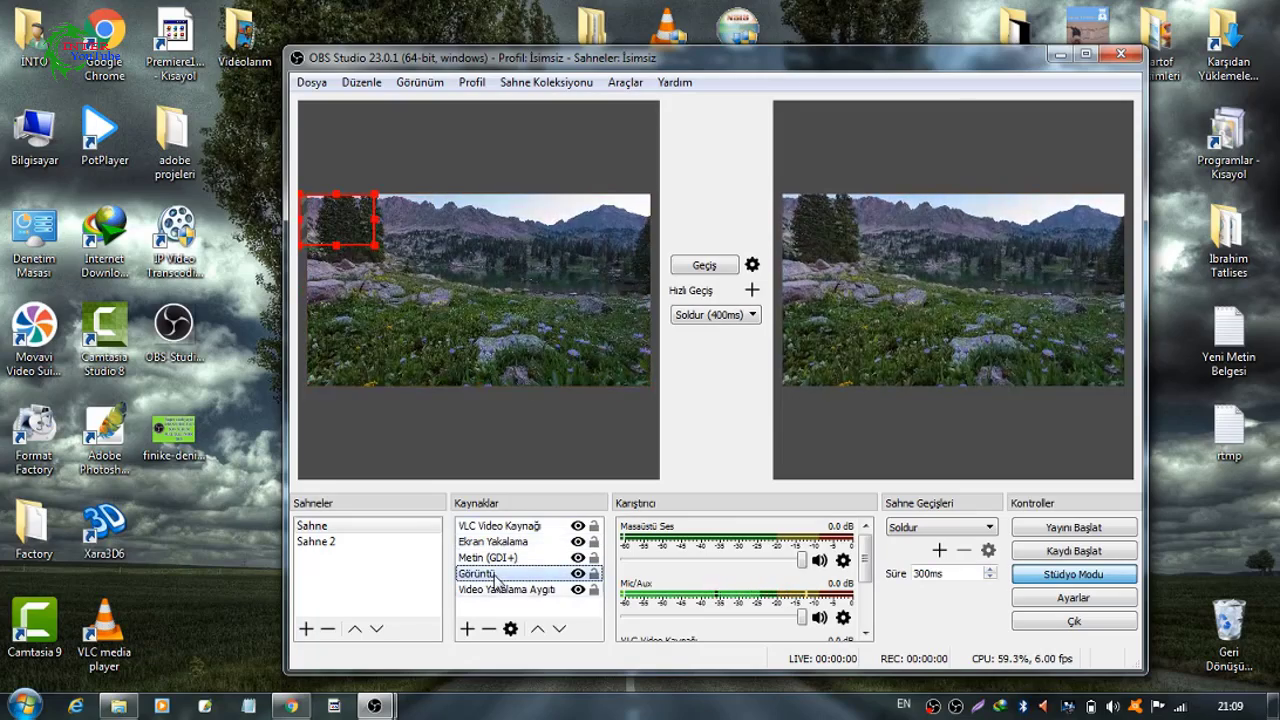
left_click(537, 628)
left_click(537, 628)
left_click(537, 628)
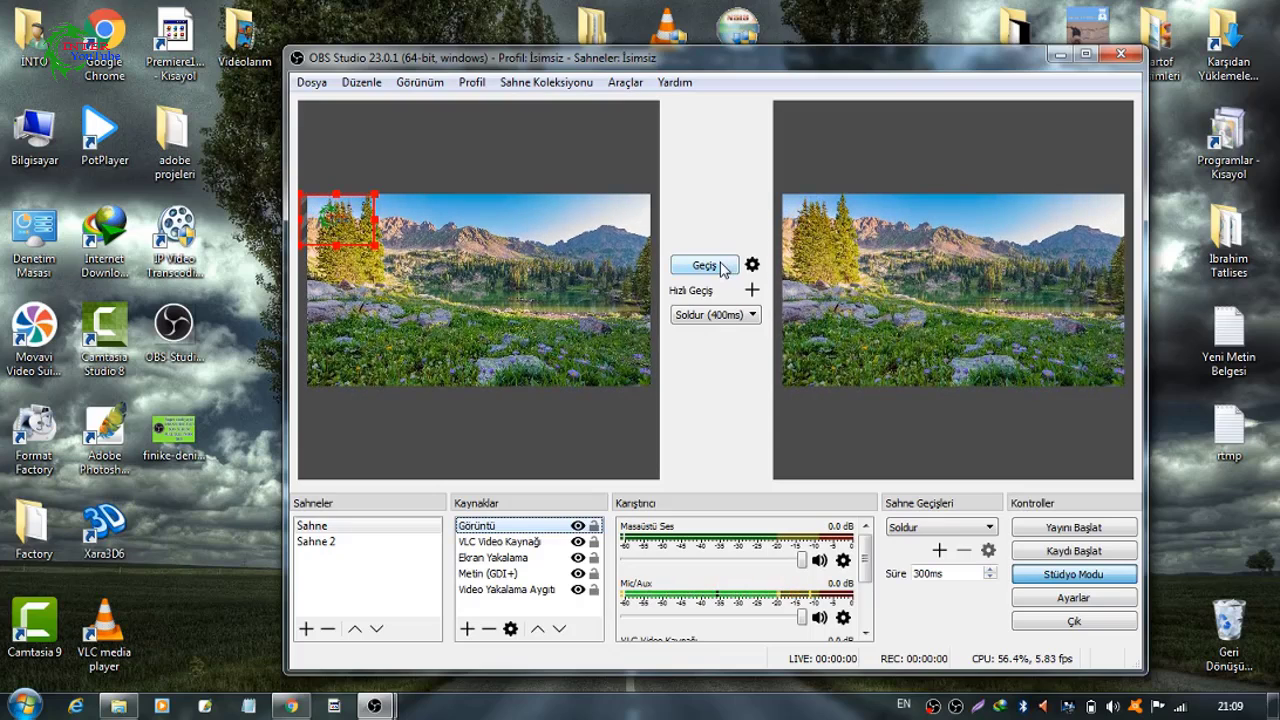
left_click(720, 266)
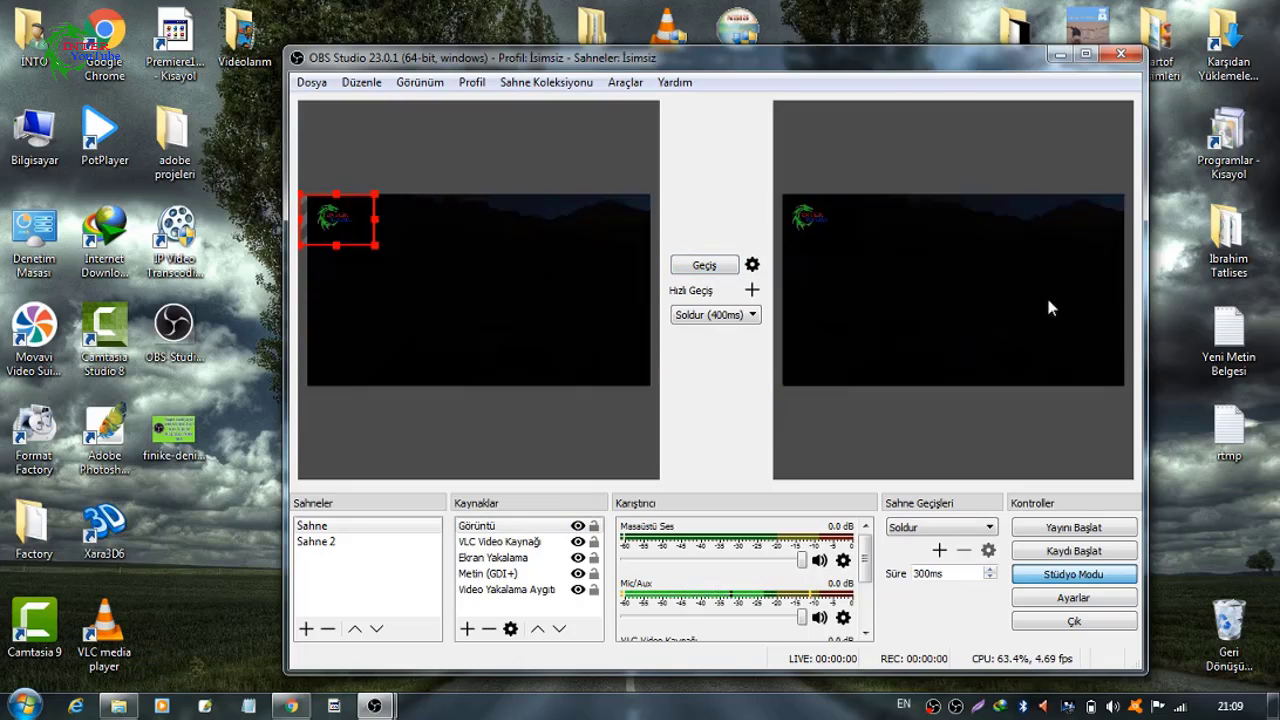
Move the Metin (GDI+) text source directly above the VLC video and transition the preview to the program output.
left_click(507, 576)
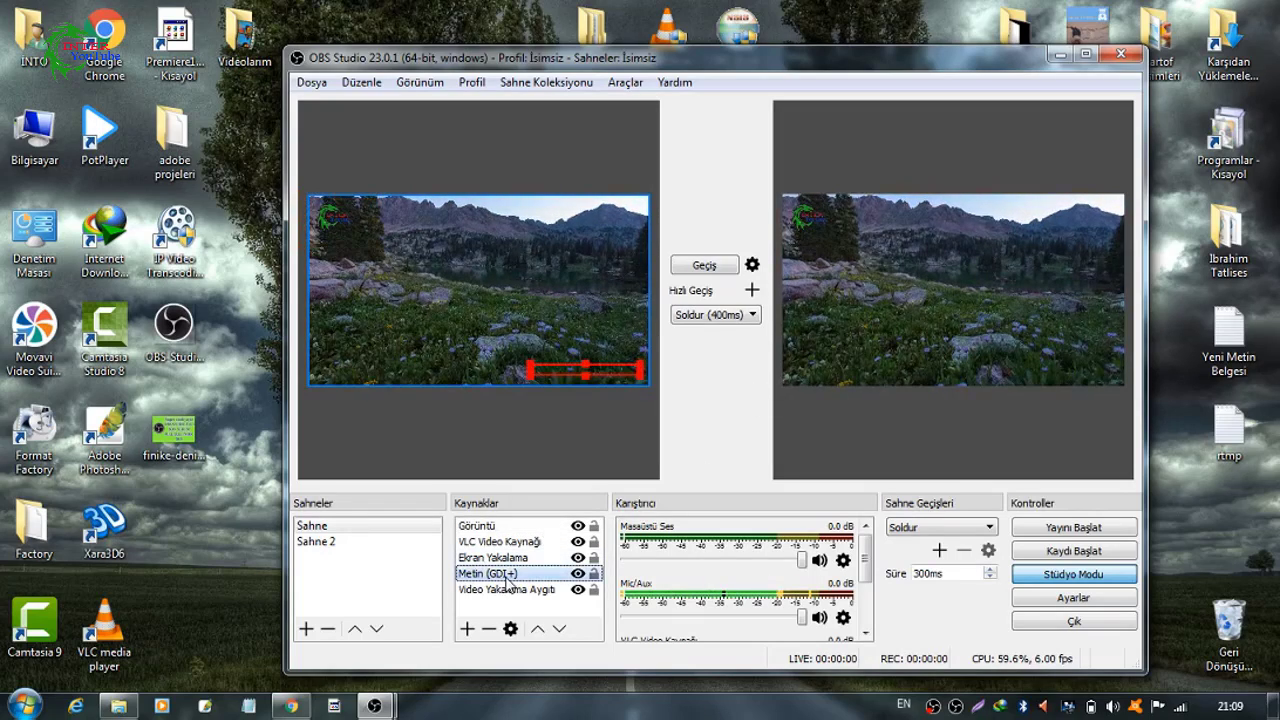
left_click(537, 630)
left_click(537, 630)
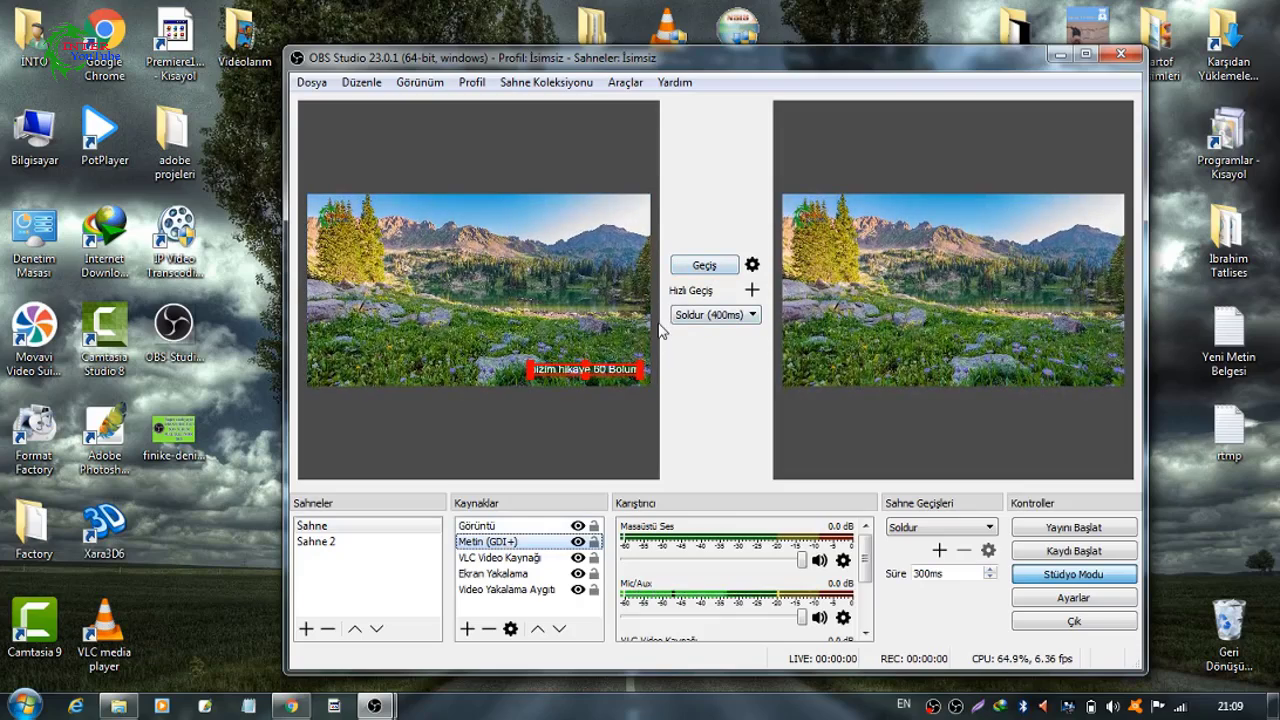
left_click(712, 266)
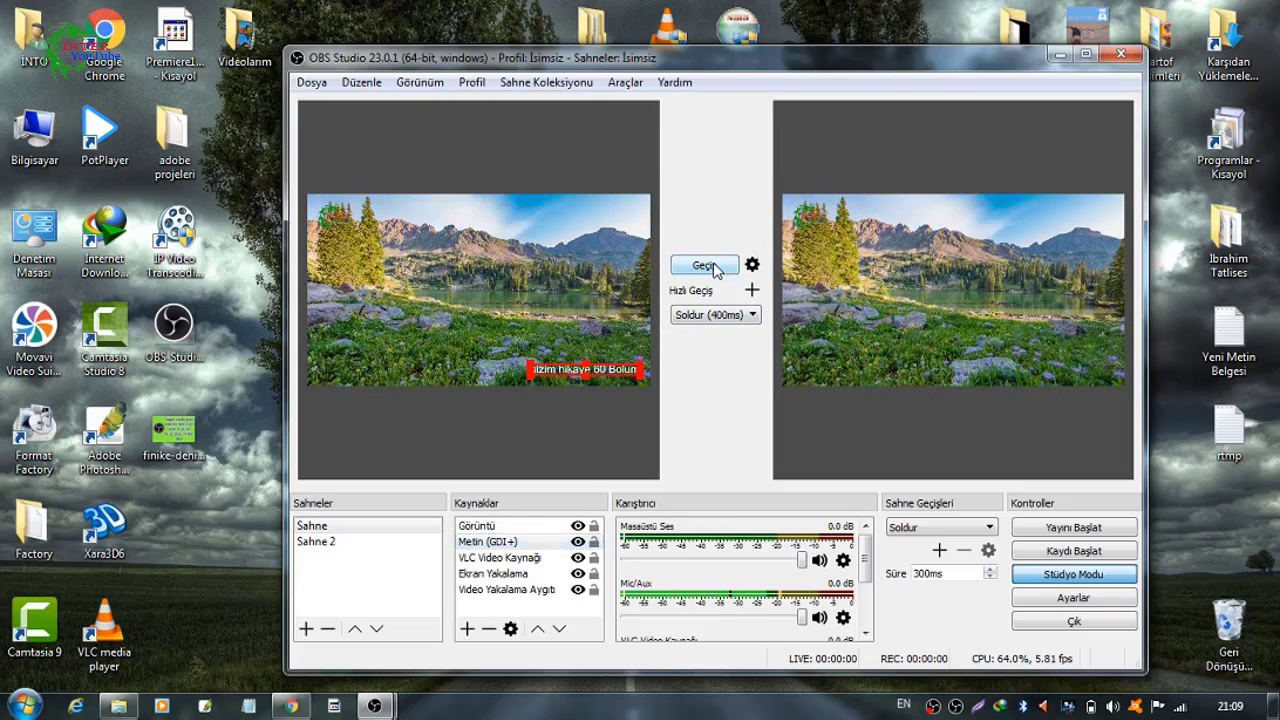